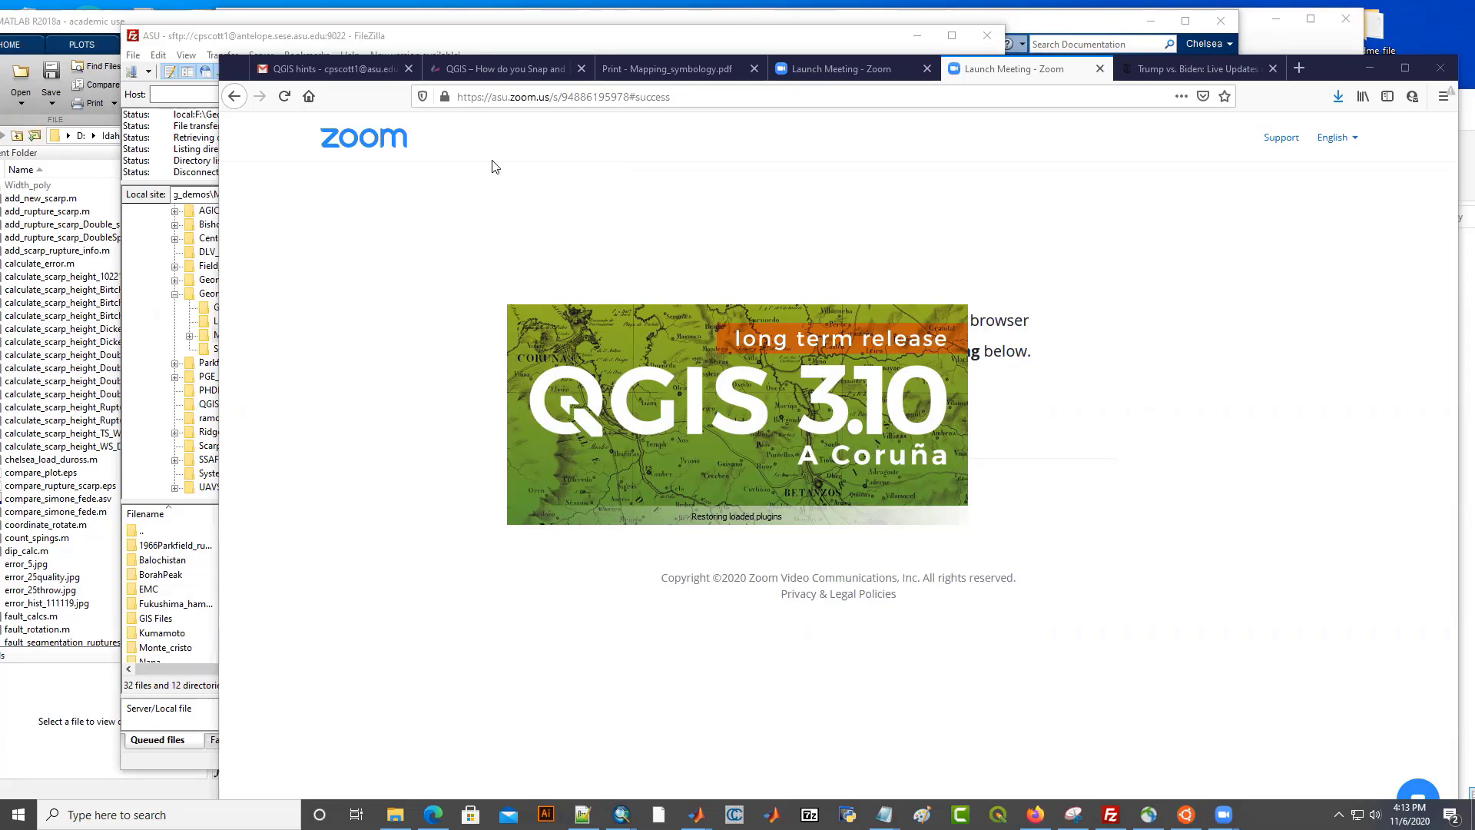
# Add Fault_mapping.shp from the QGIS_symbology folder to the empty QGIS project and uncover the map
pyautogui.click(1369, 68)
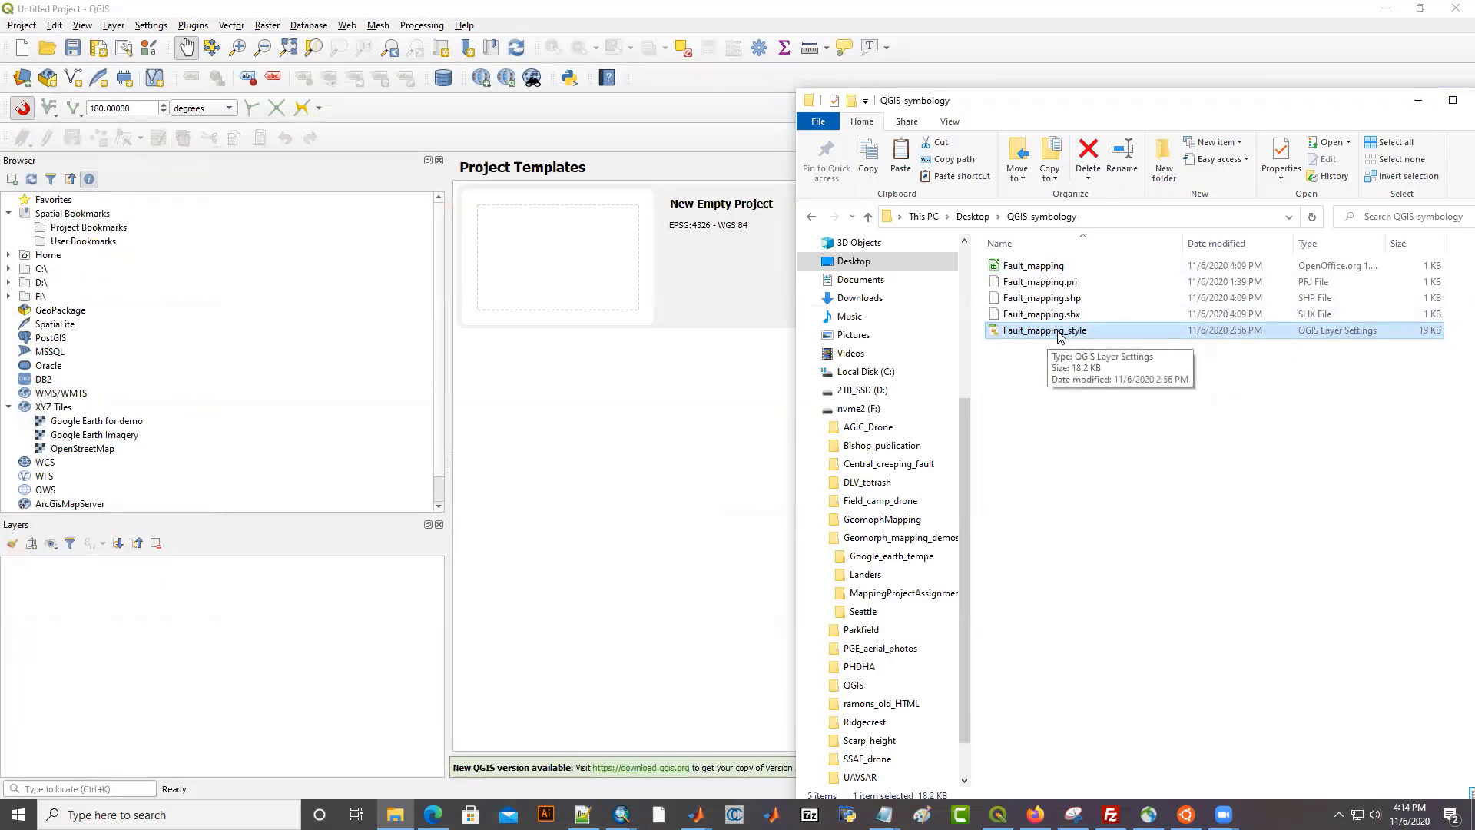
pyautogui.moveTo(1041, 298)
pyautogui.mouseDown()
pyautogui.moveTo(115, 691)
pyautogui.moveTo(115, 619)
pyautogui.mouseUp()
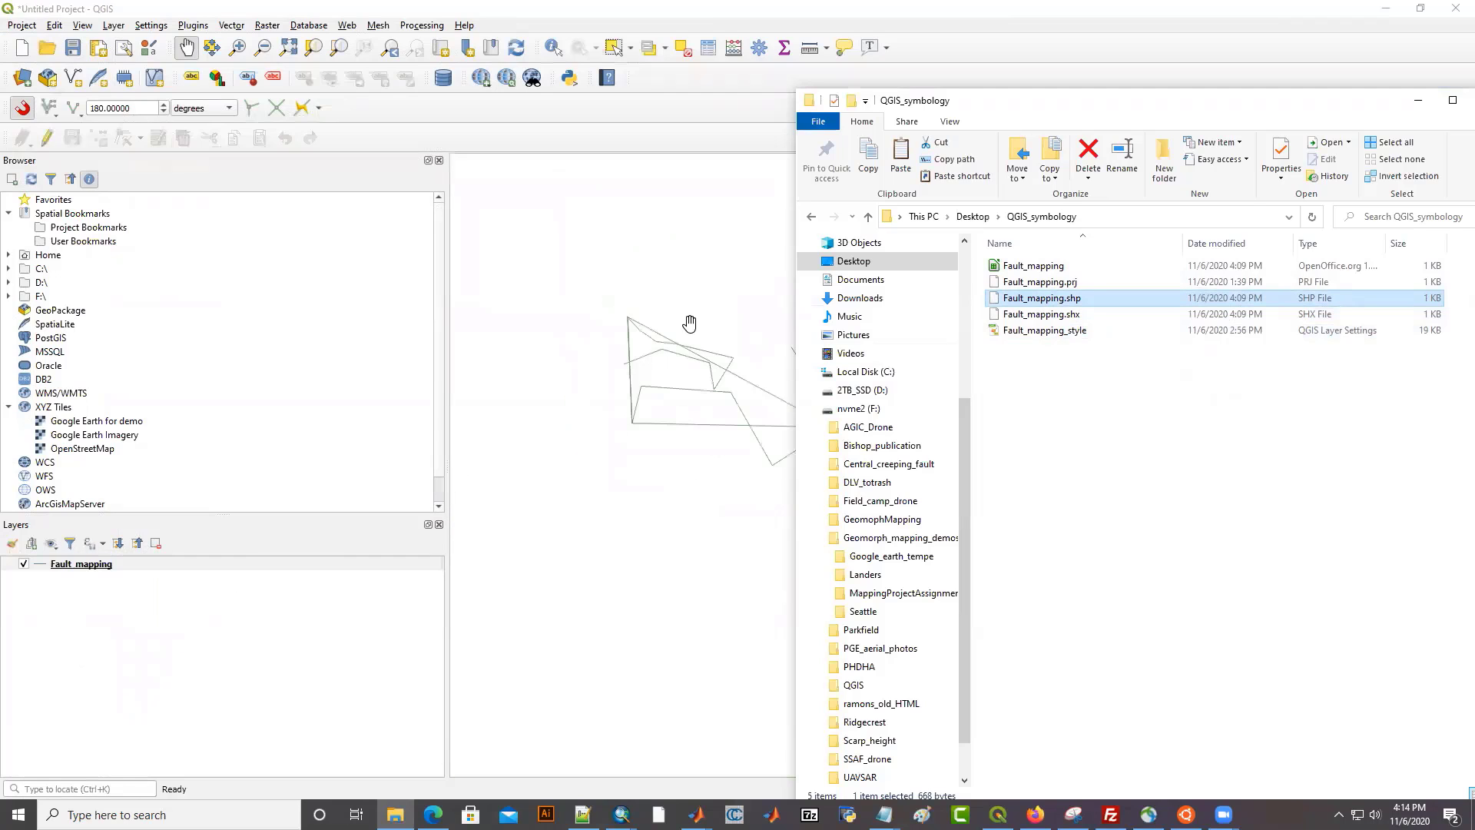
pyautogui.moveTo(986, 114); pyautogui.dragTo(1236, 115)
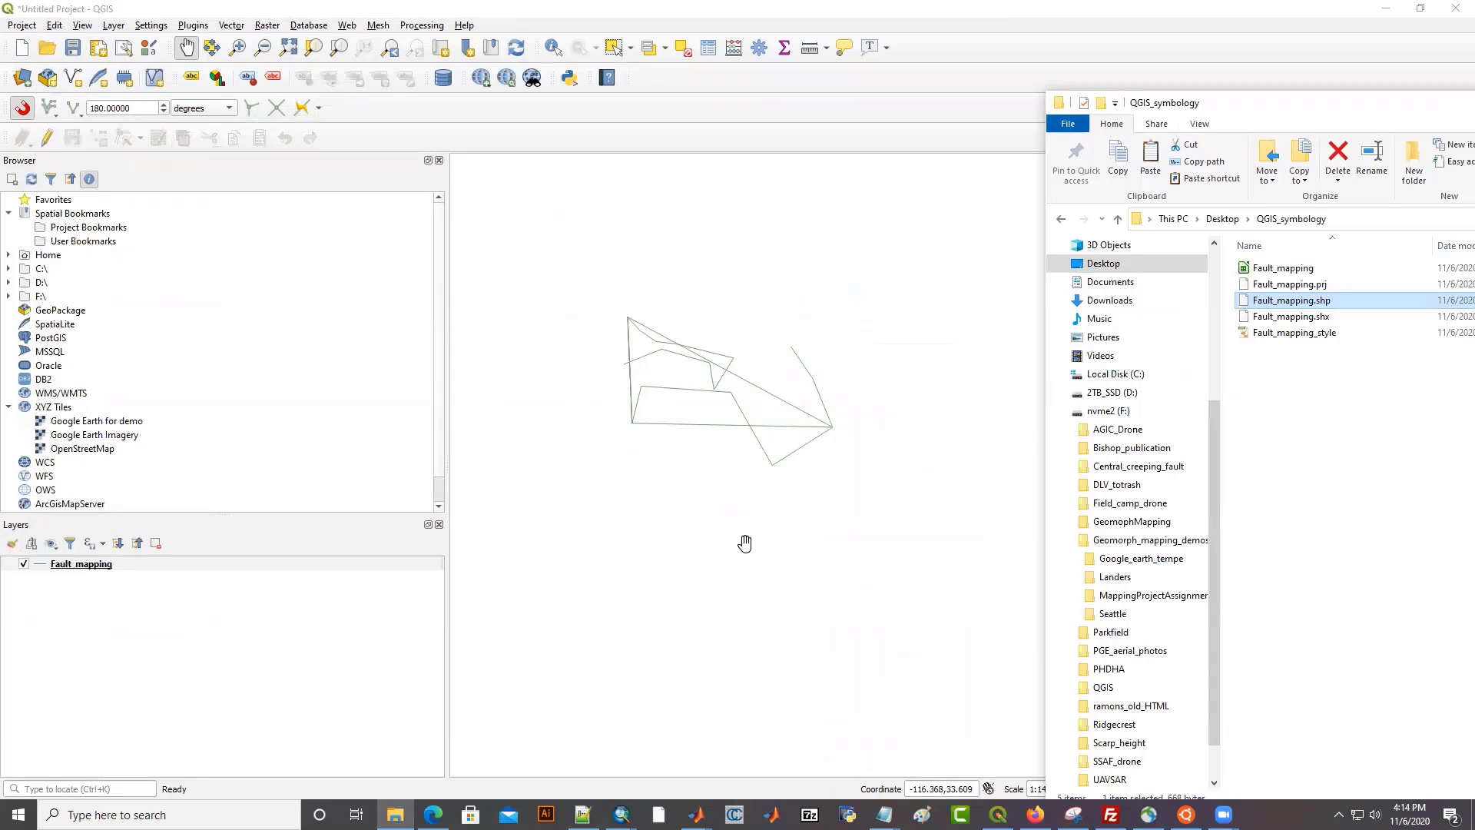
# Load the Fault_mapping_style file from the QGIS_symbology folder as the Fault_mapping layer's style, with the offered style categories, and apply it
pyautogui.doubleClick(71, 569)
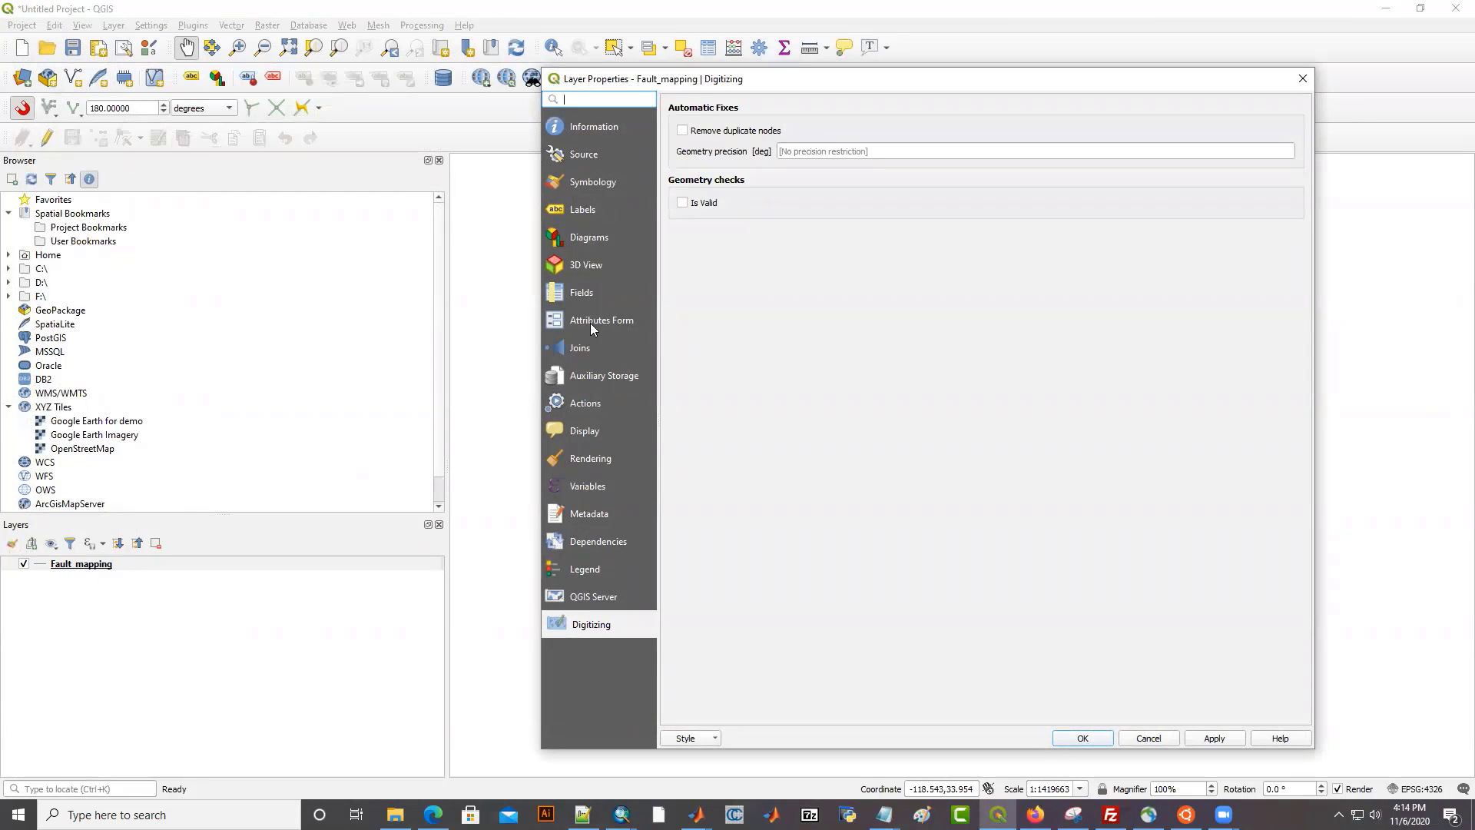
pyautogui.click(587, 186)
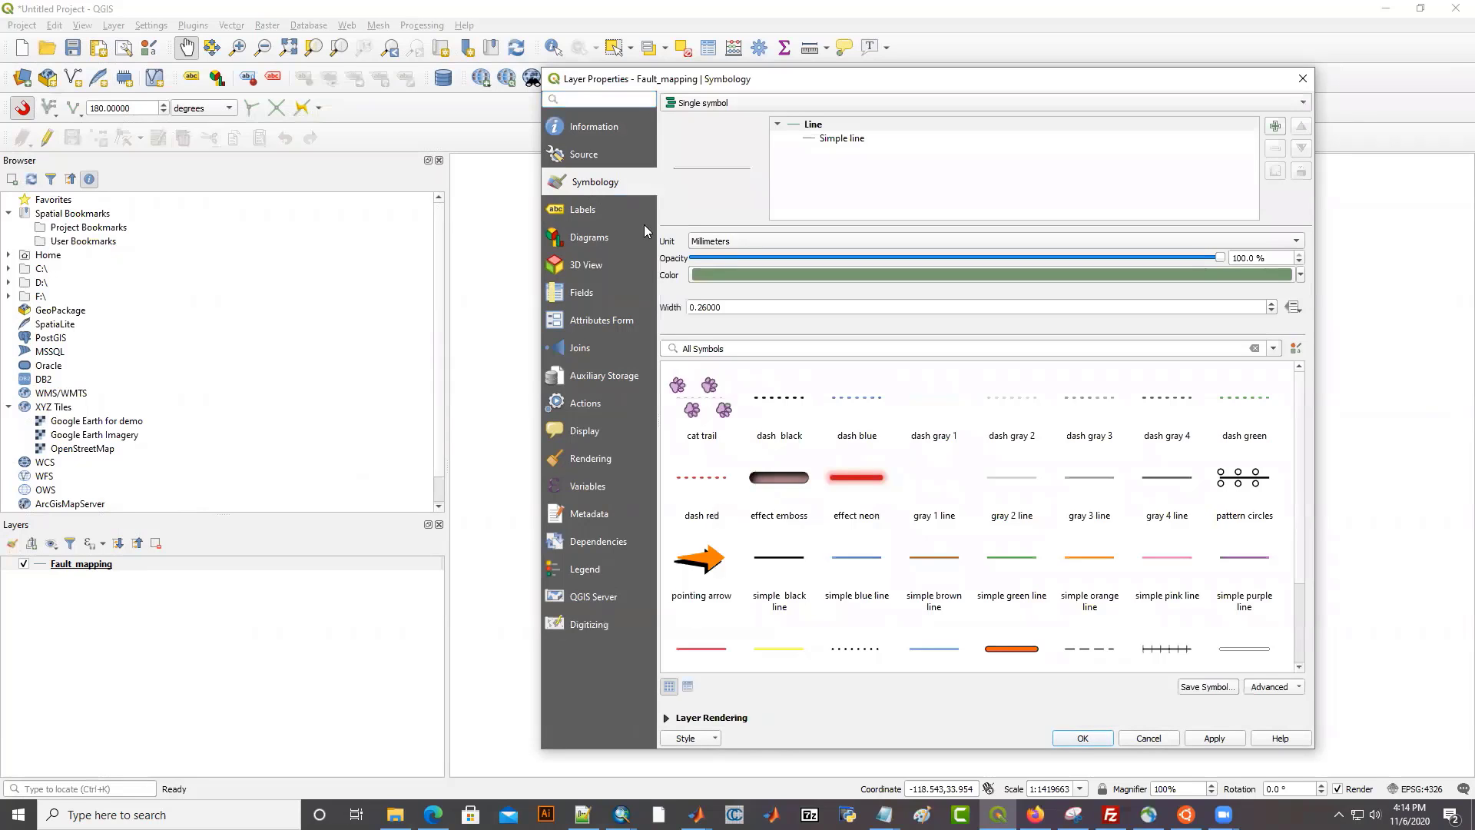
pyautogui.click(681, 742)
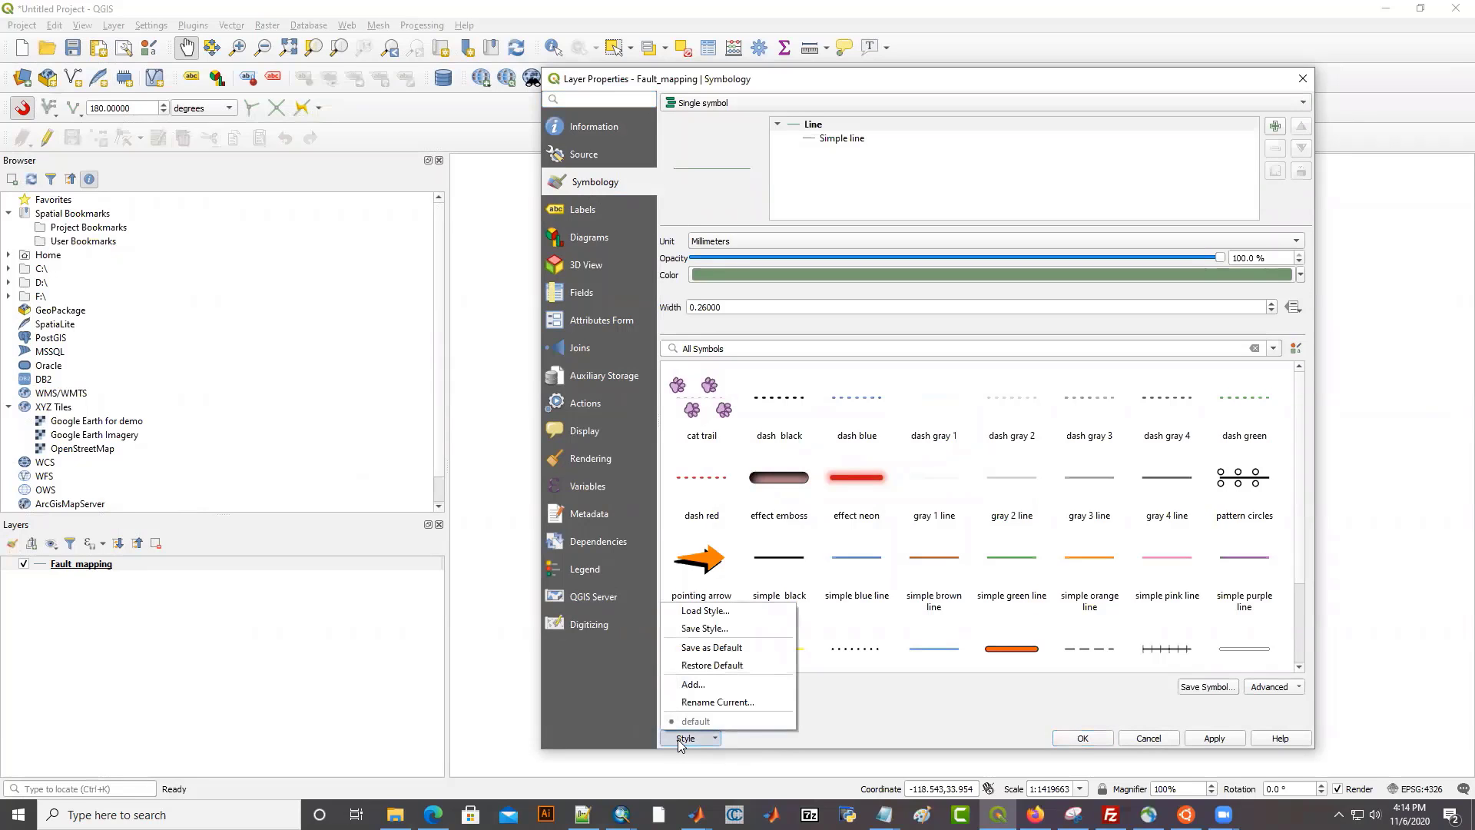
pyautogui.click(702, 611)
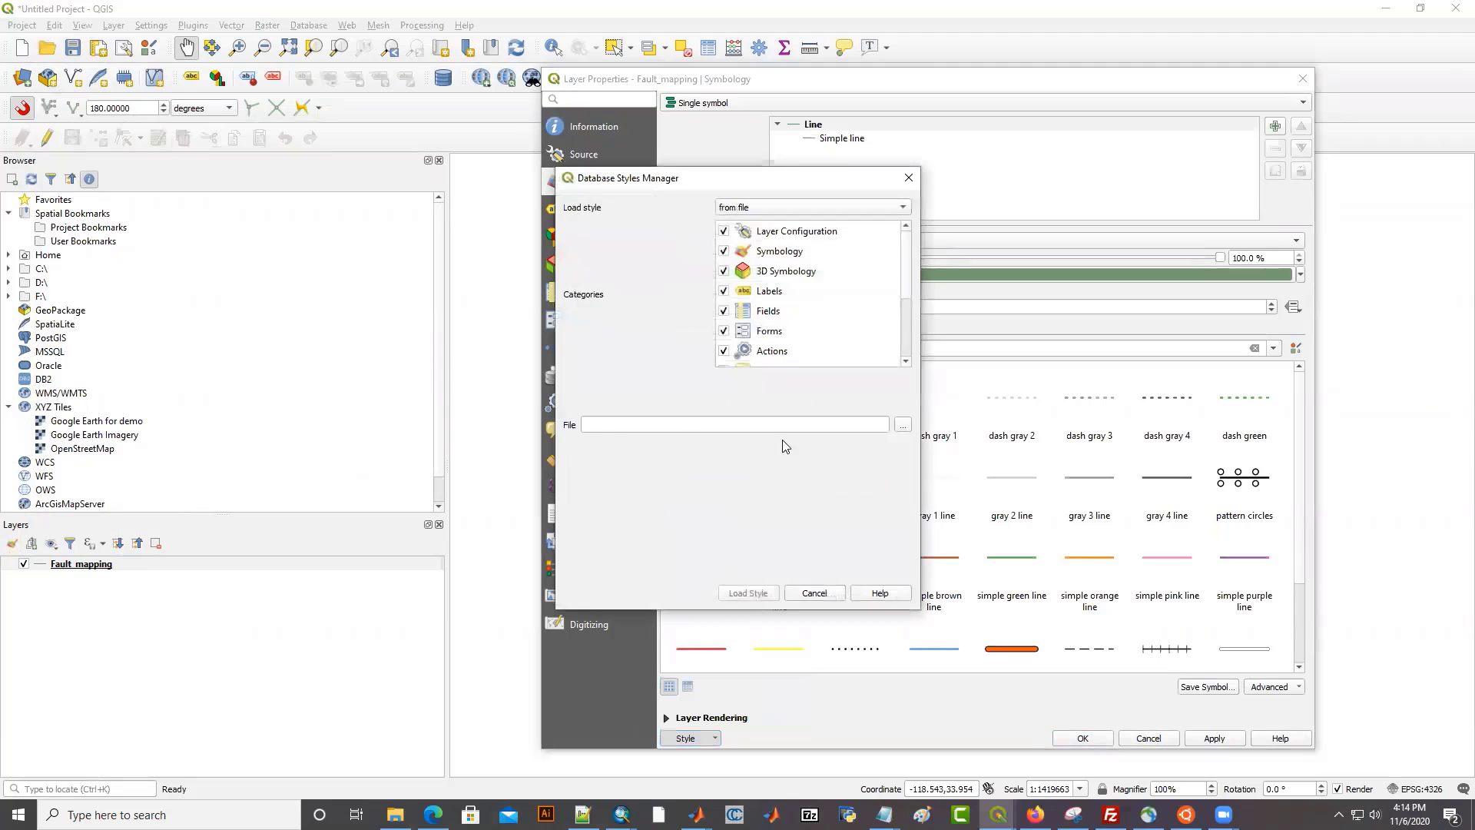
pyautogui.click(903, 425)
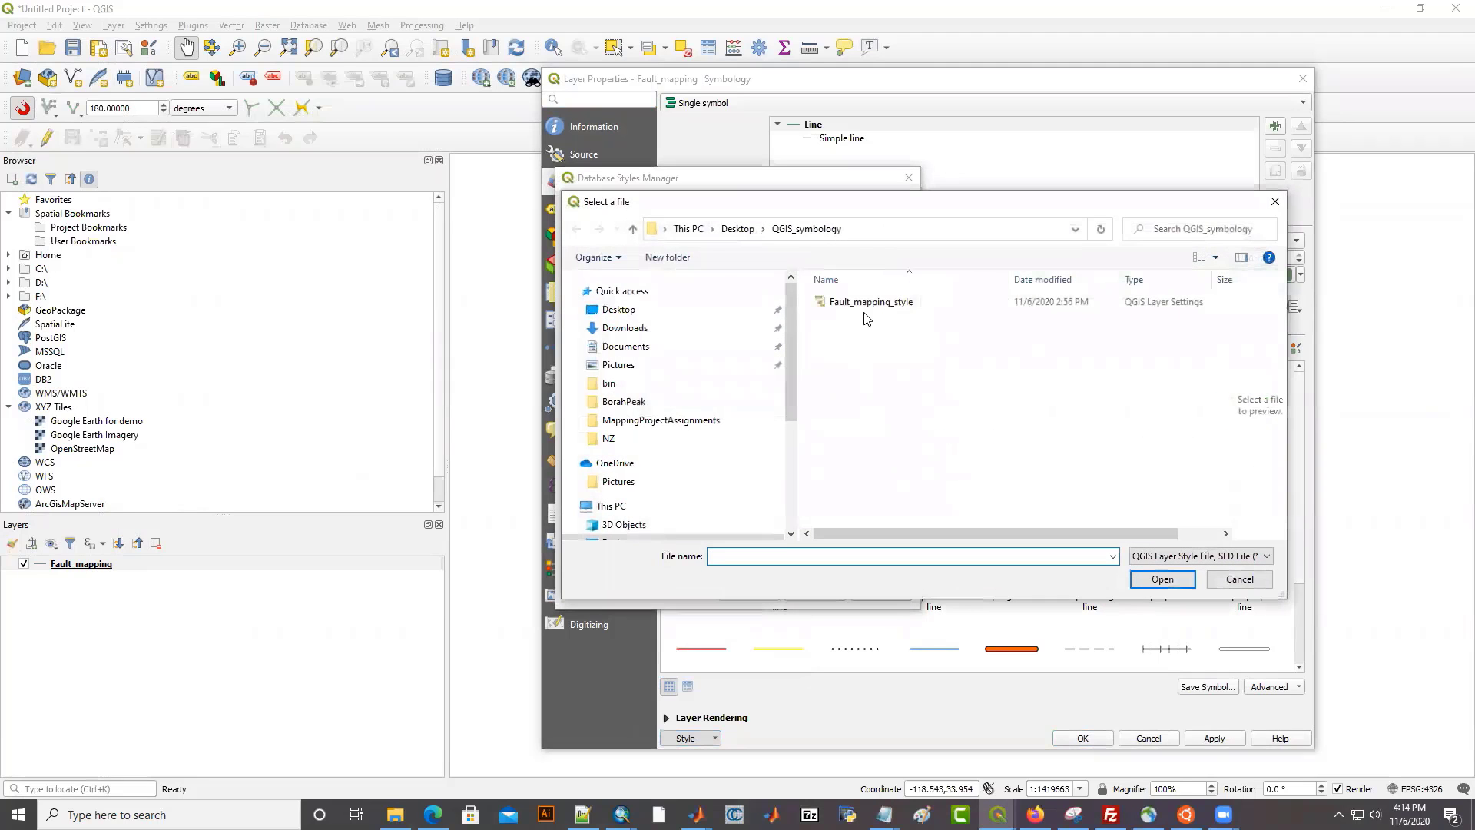
pyautogui.click(833, 306)
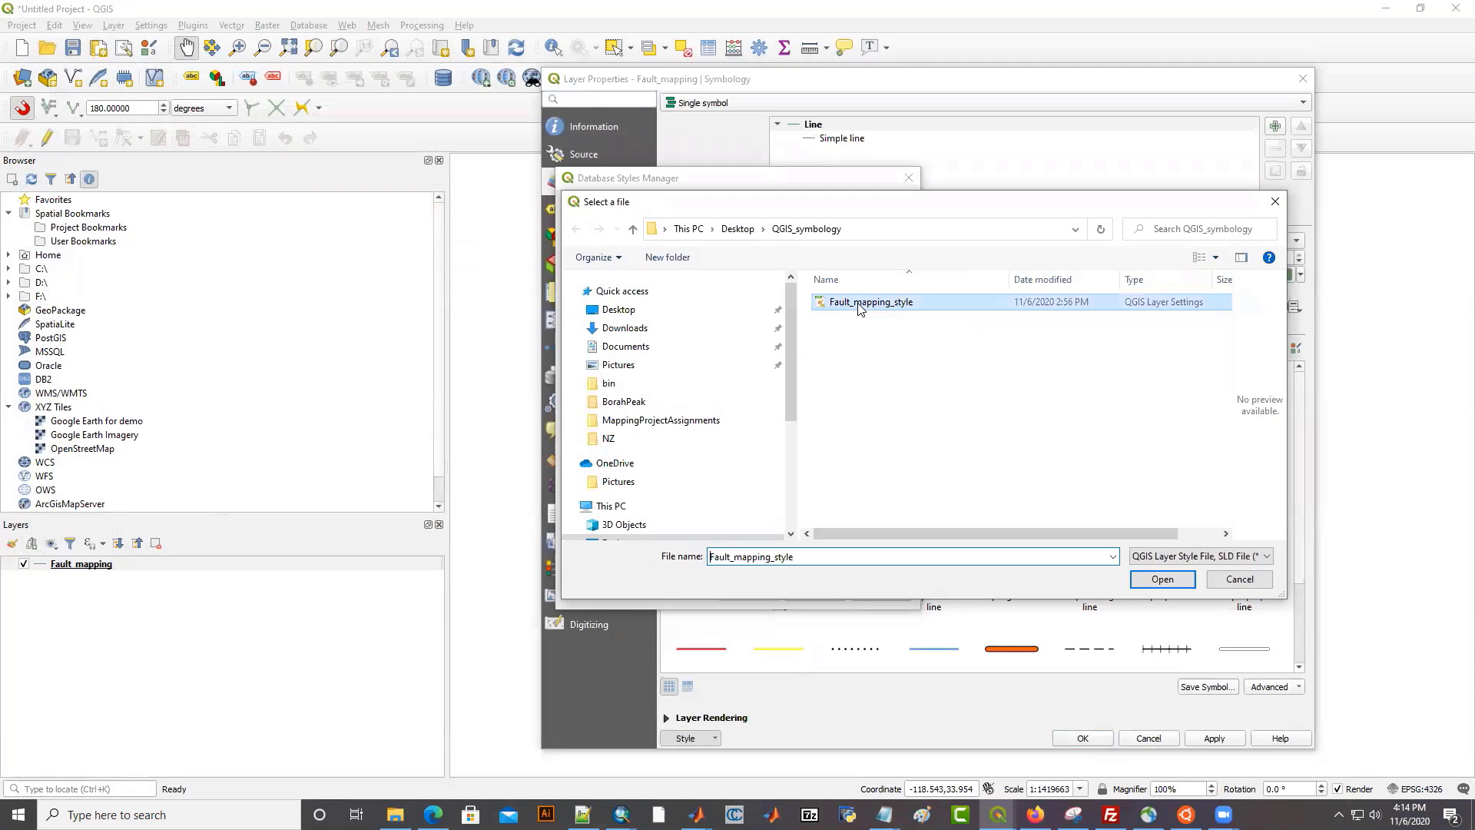
pyautogui.click(1163, 580)
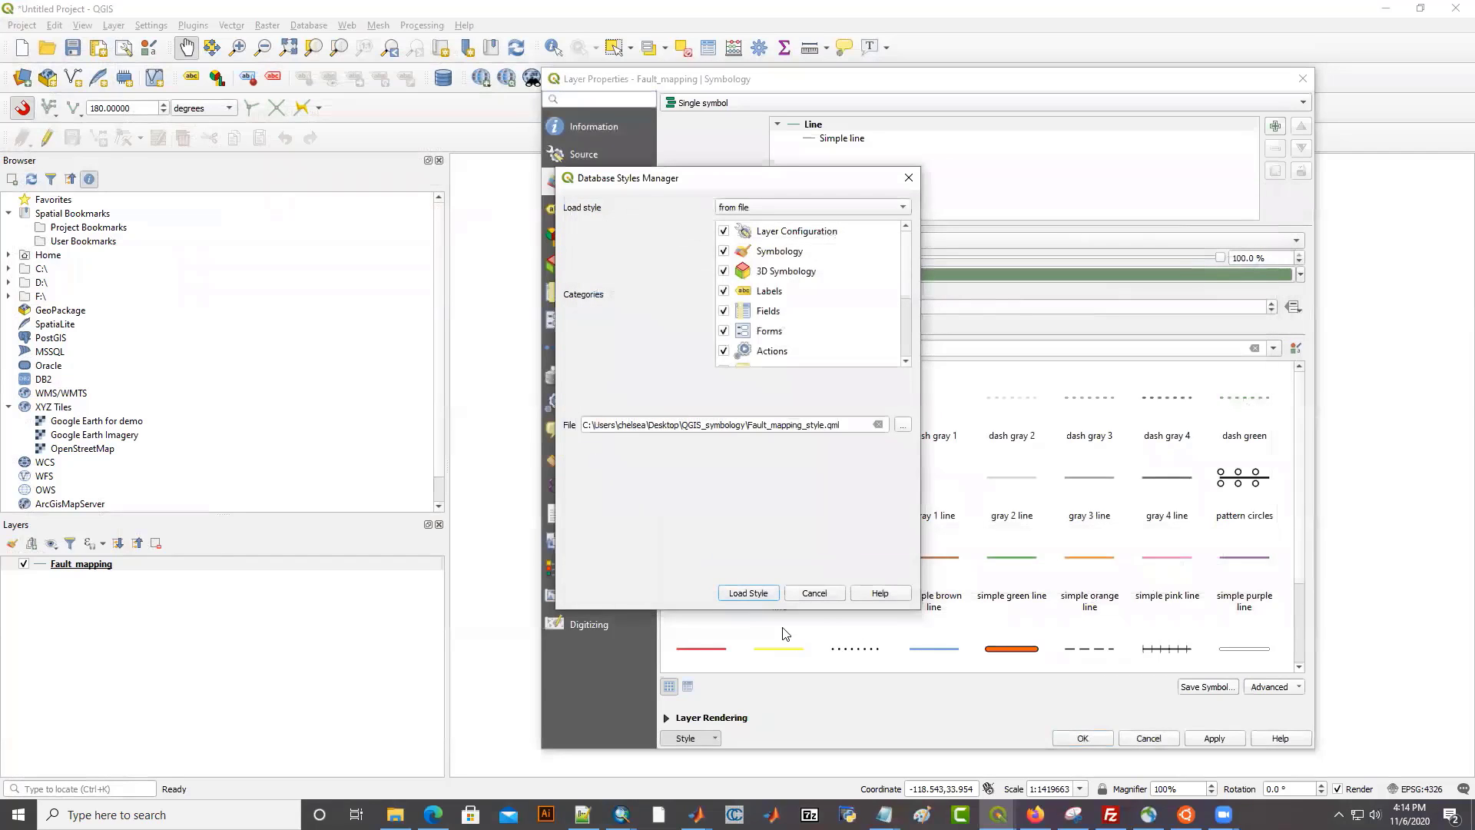
pyautogui.click(761, 599)
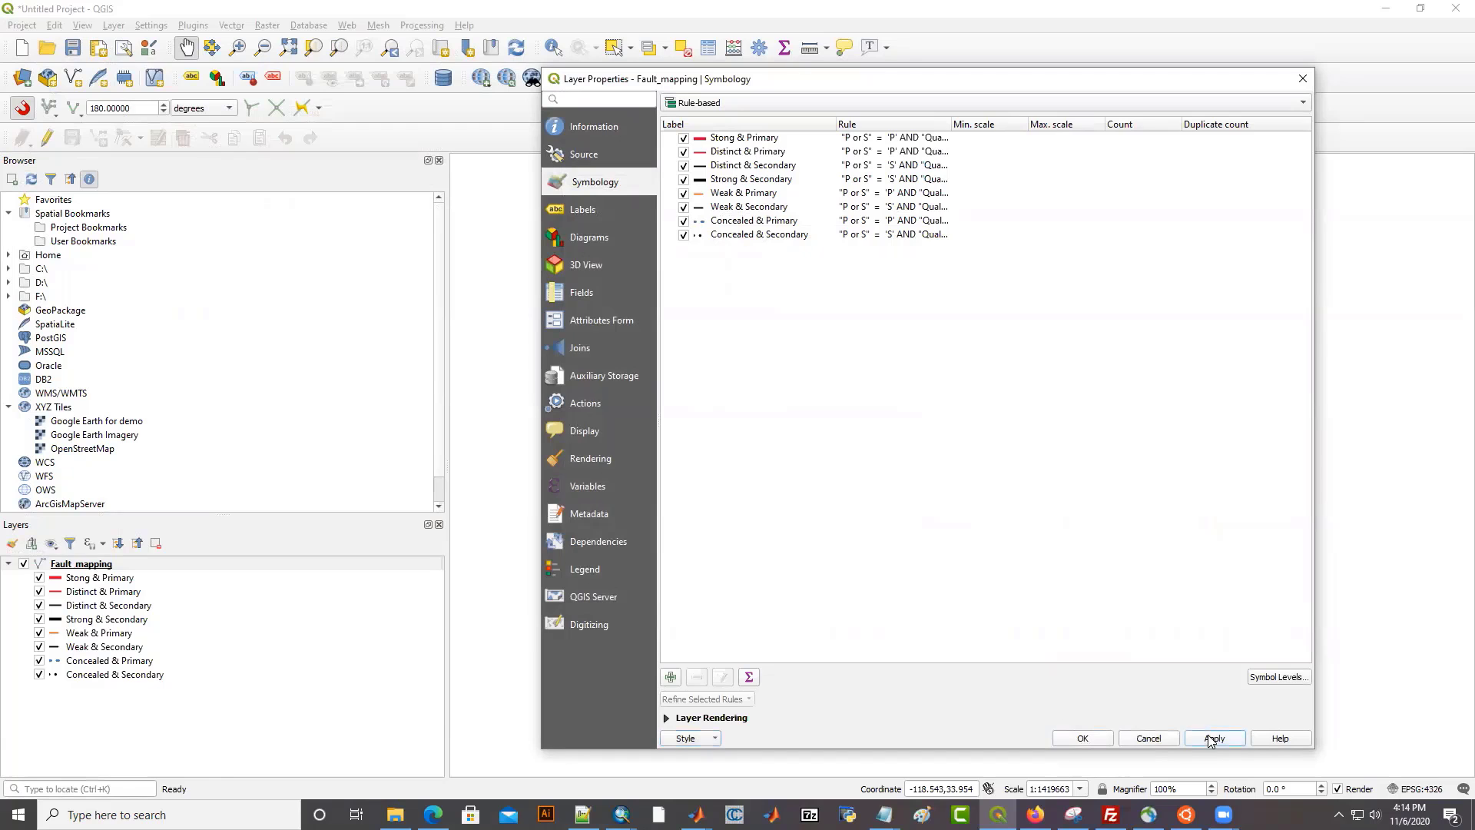
pyautogui.click(1082, 738)
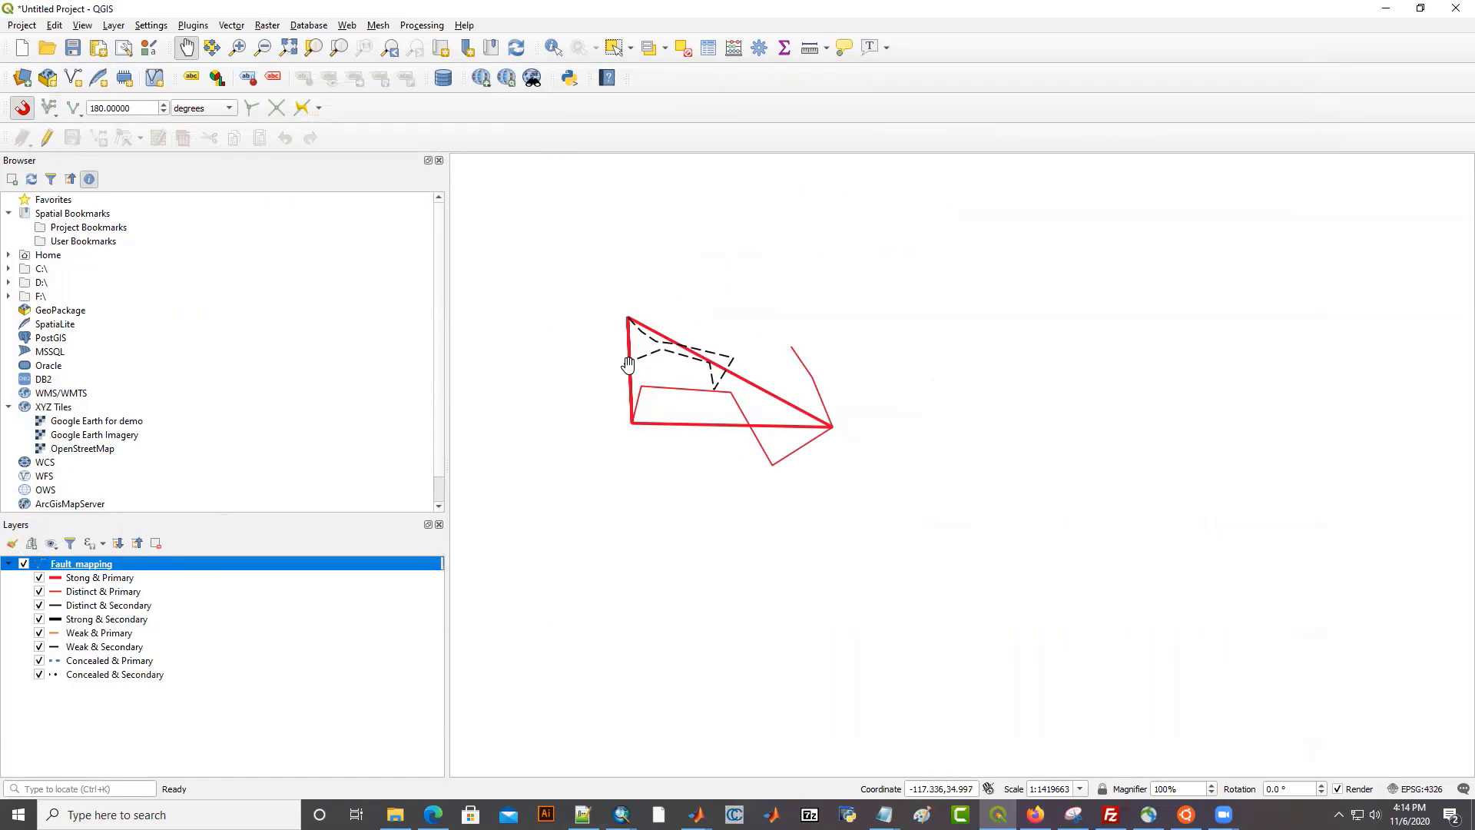
# Try to delete the thick red triangular fault line from the Fault_mapping layer
pyautogui.moveTo(627, 364); pyautogui.dragTo(606, 356)
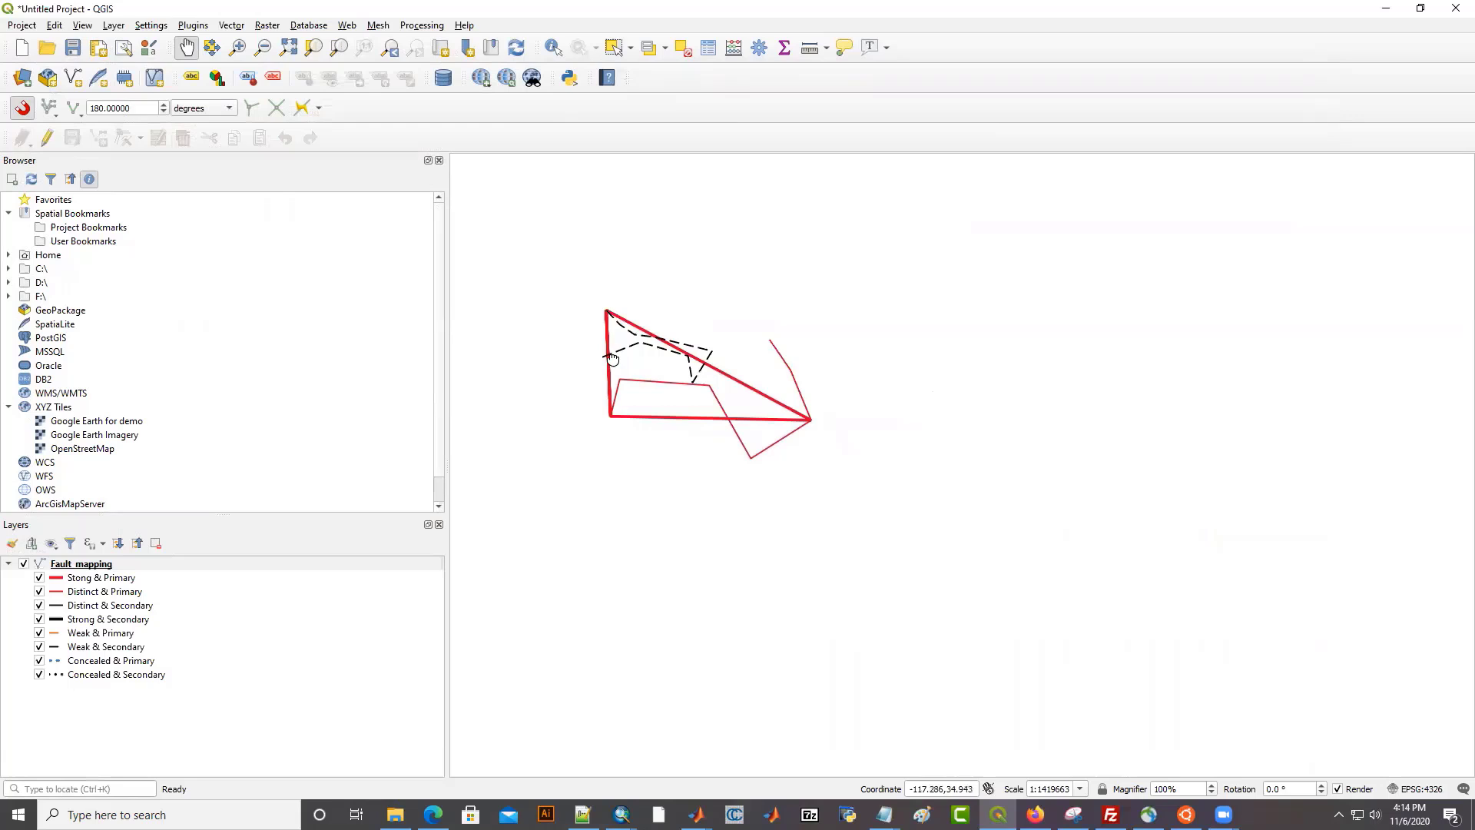
pyautogui.click(609, 51)
pyautogui.click(744, 388)
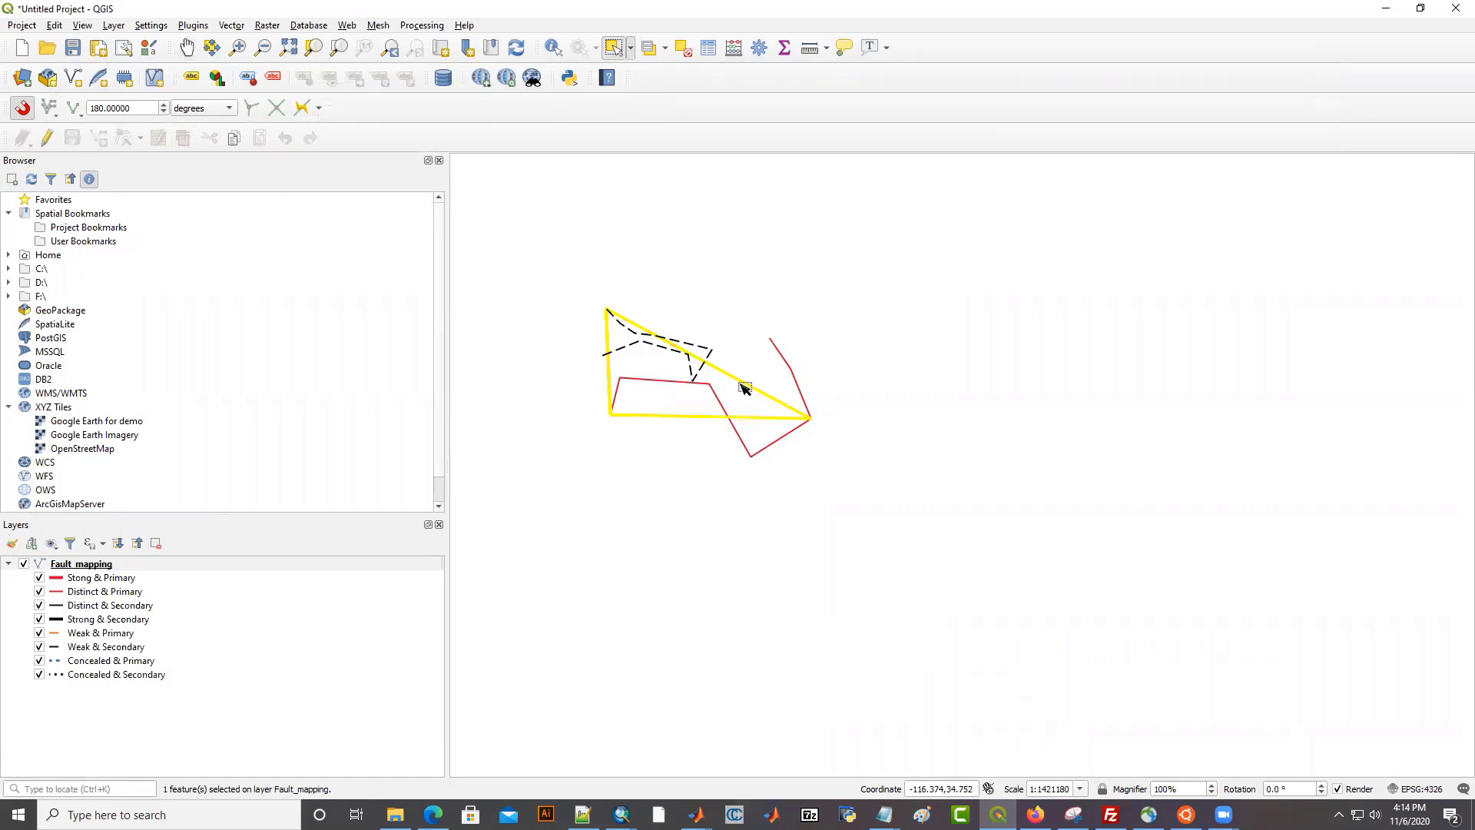
pyautogui.press('Delete')
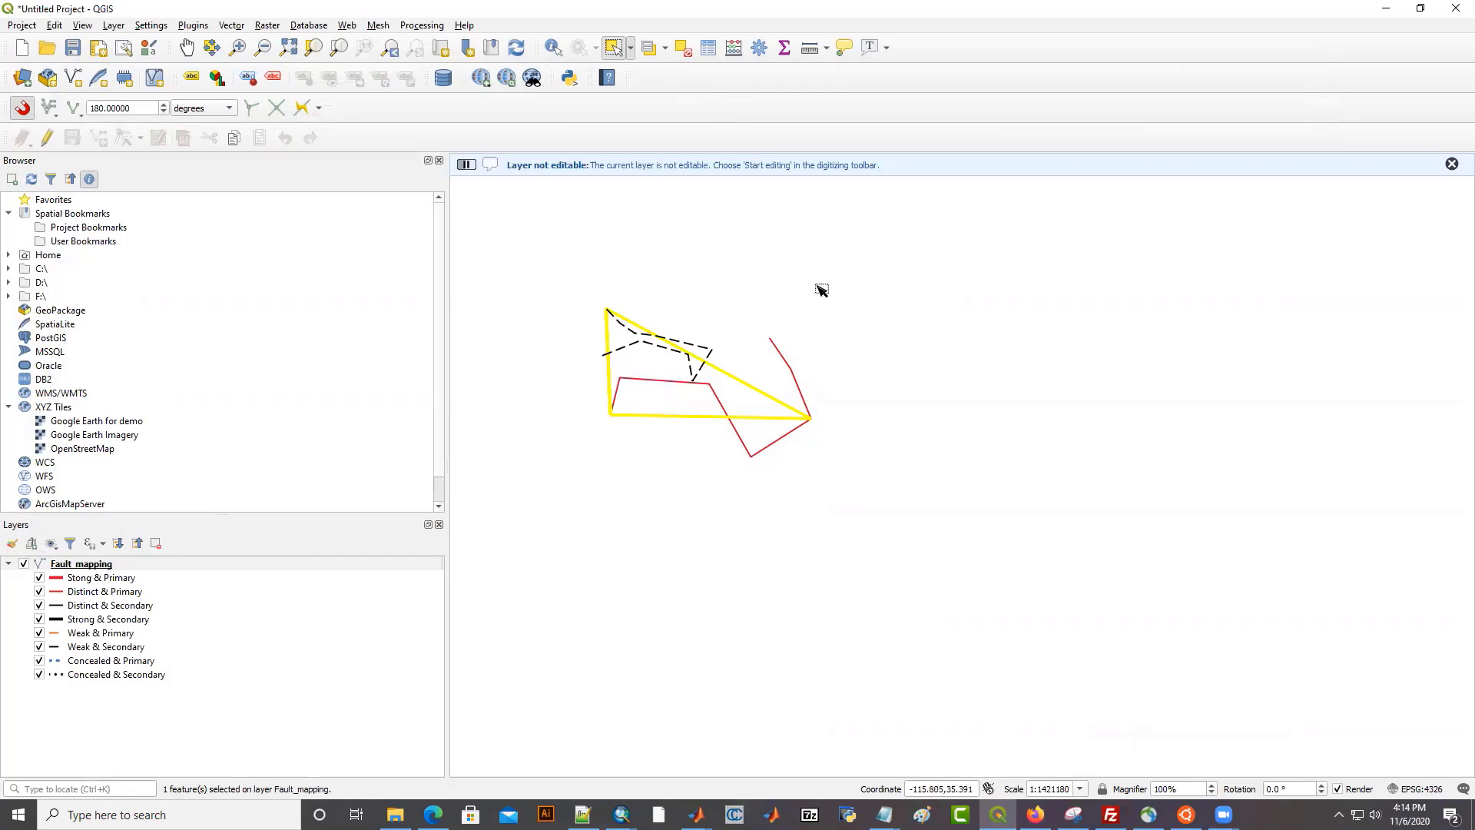
# Turn on editing for the Fault_mapping layer and delete all of its existing fault lines one after another
pyautogui.click(47, 137)
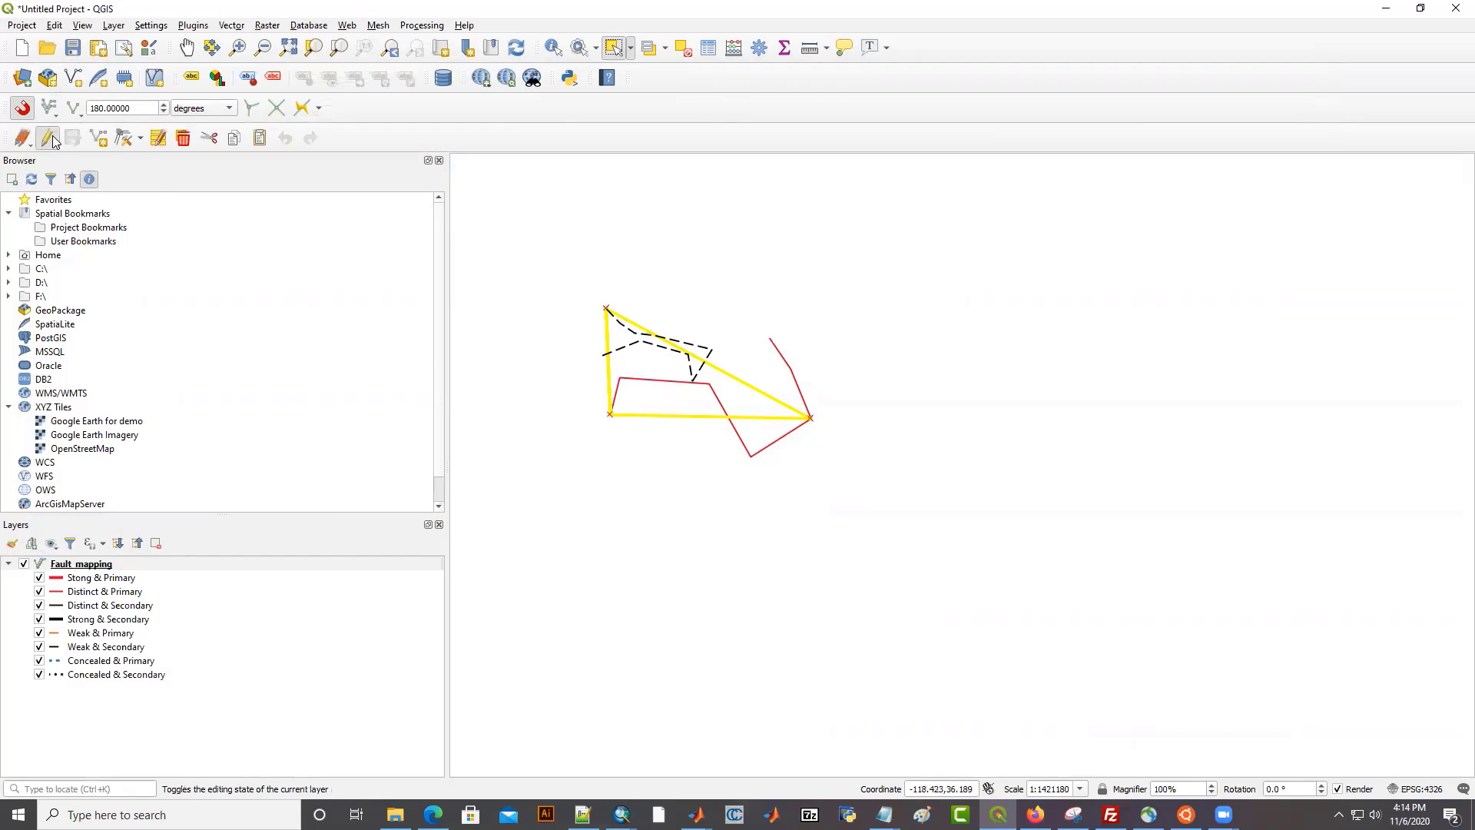
pyautogui.click(745, 386)
pyautogui.press('Delete')
pyautogui.click(703, 367)
pyautogui.press('Delete')
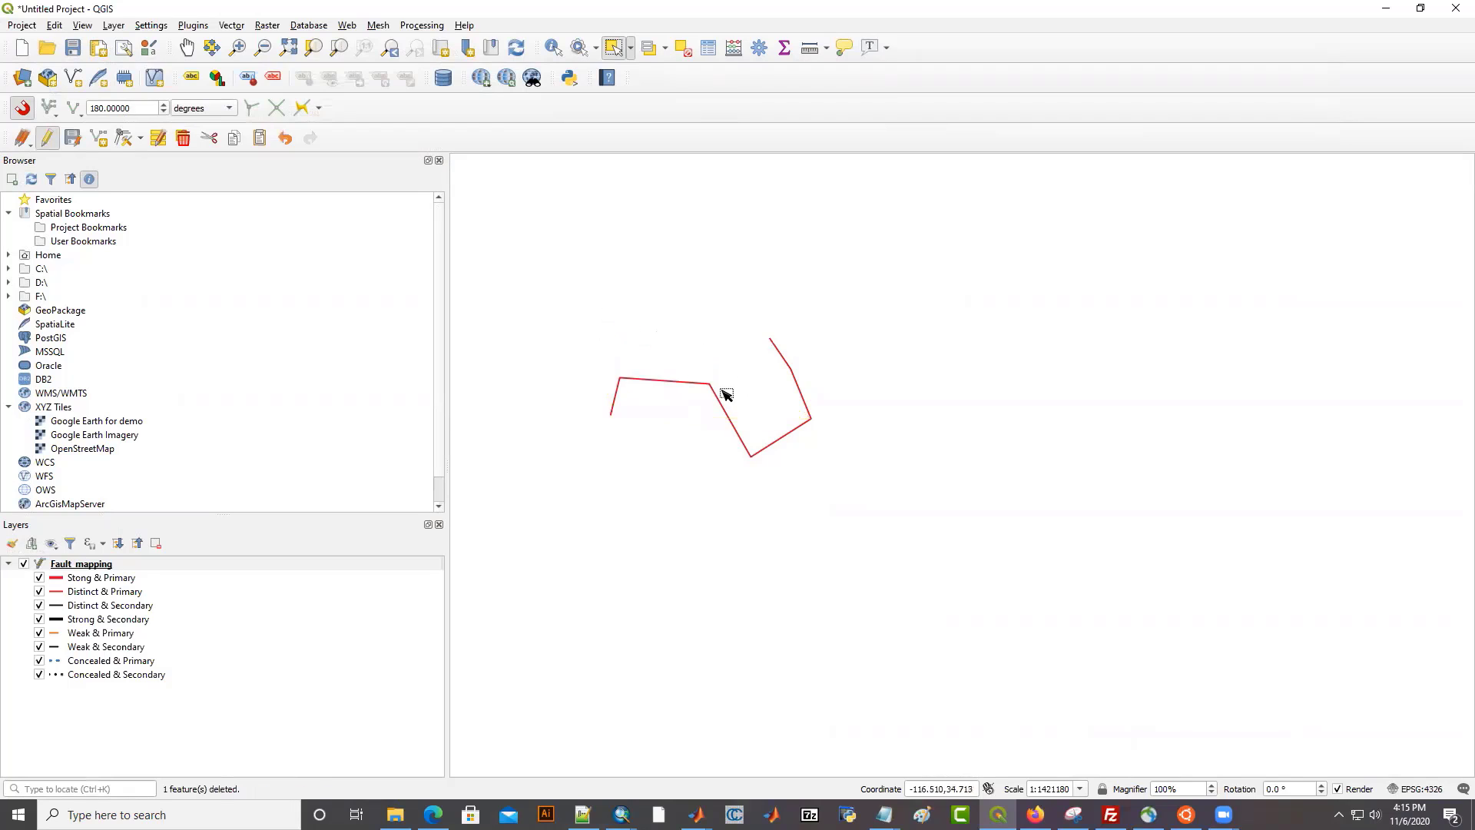
pyautogui.click(721, 394)
pyautogui.press('Delete')
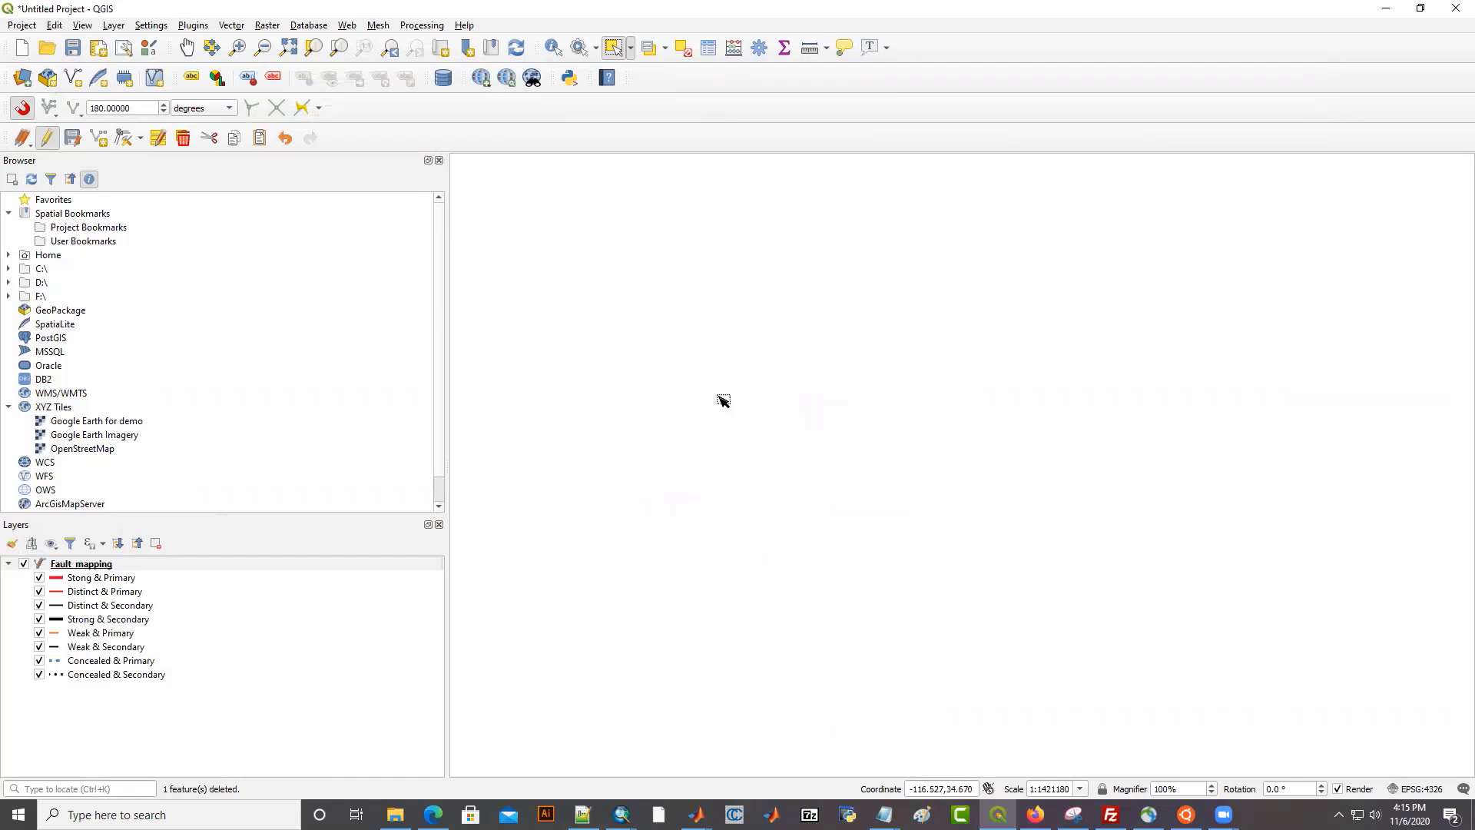
pyautogui.click(97, 568)
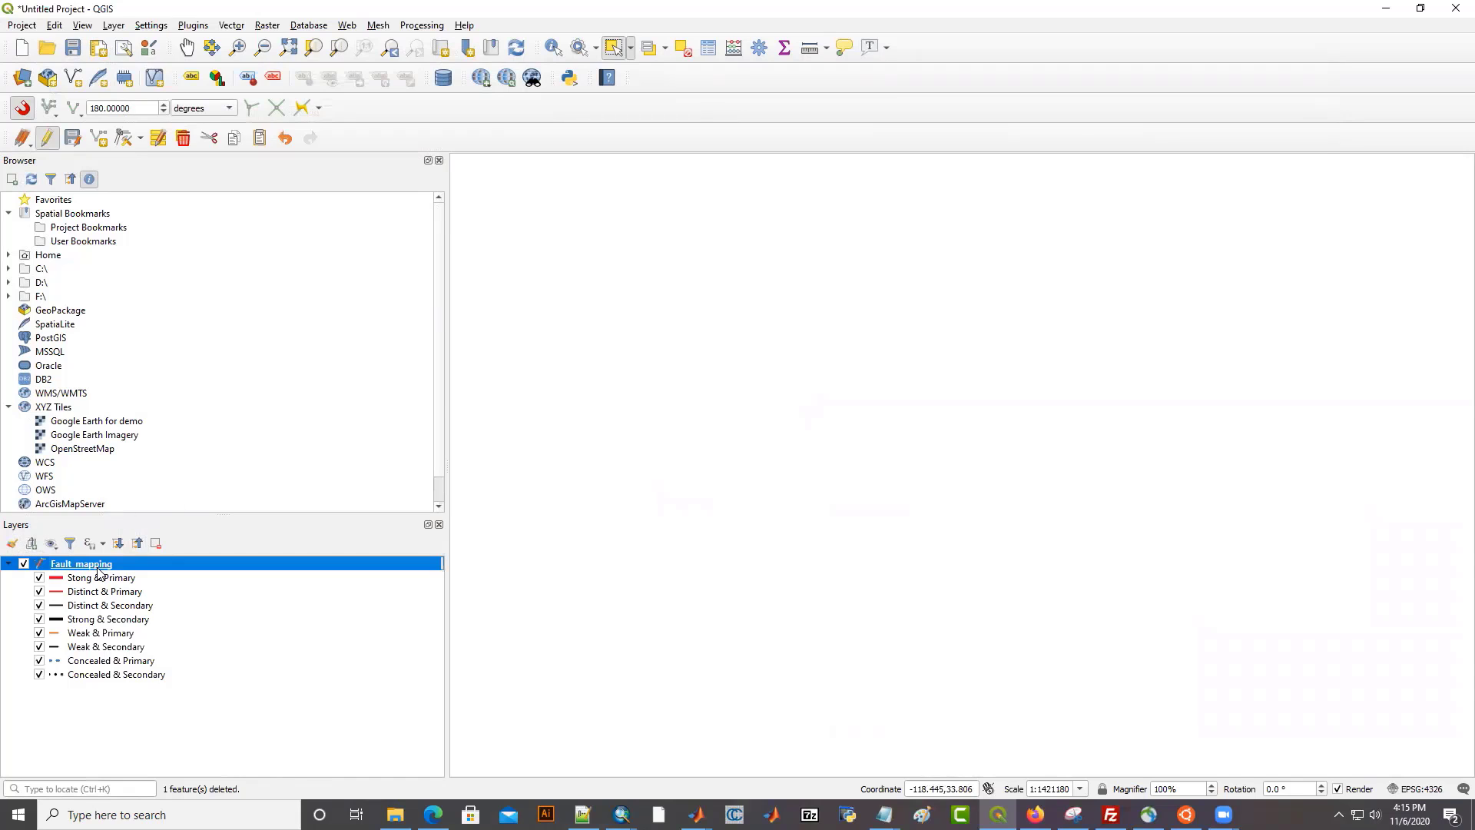
pyautogui.click(47, 137)
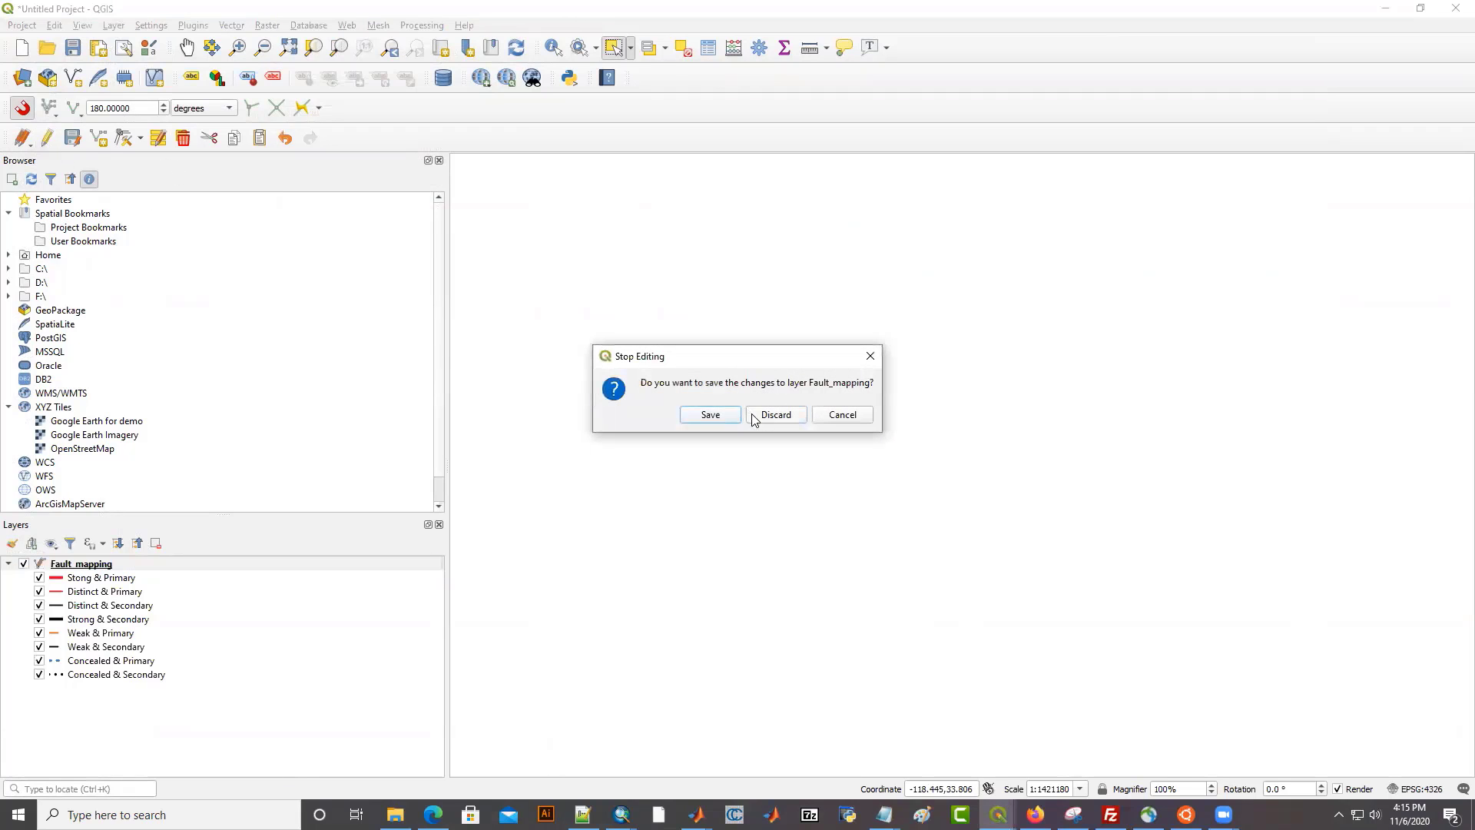
pyautogui.click(843, 415)
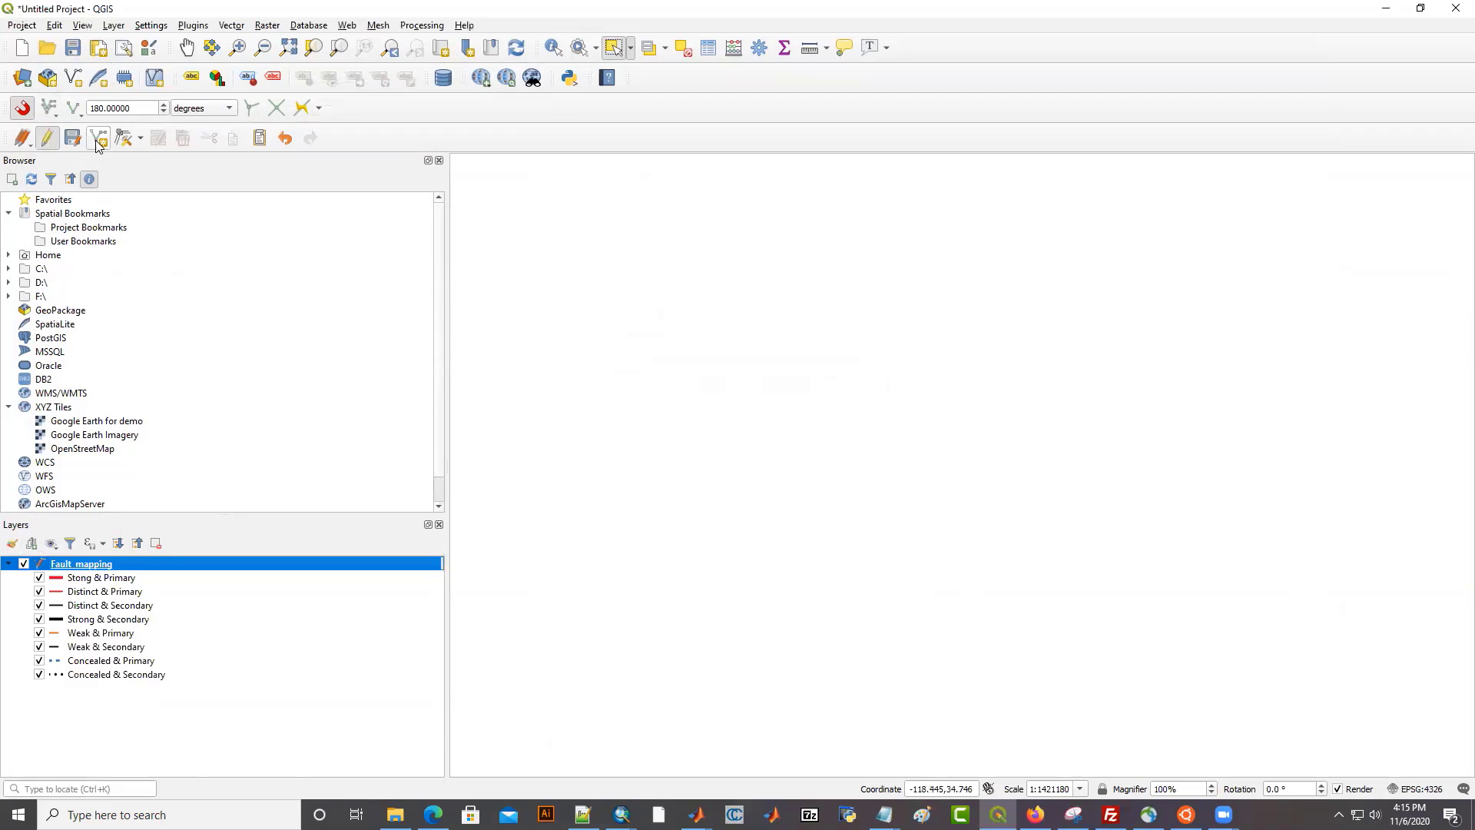
# Digitize a new zigzag fault line with eight vertices across the empty map in the Fault_mapping layer
pyautogui.click(98, 137)
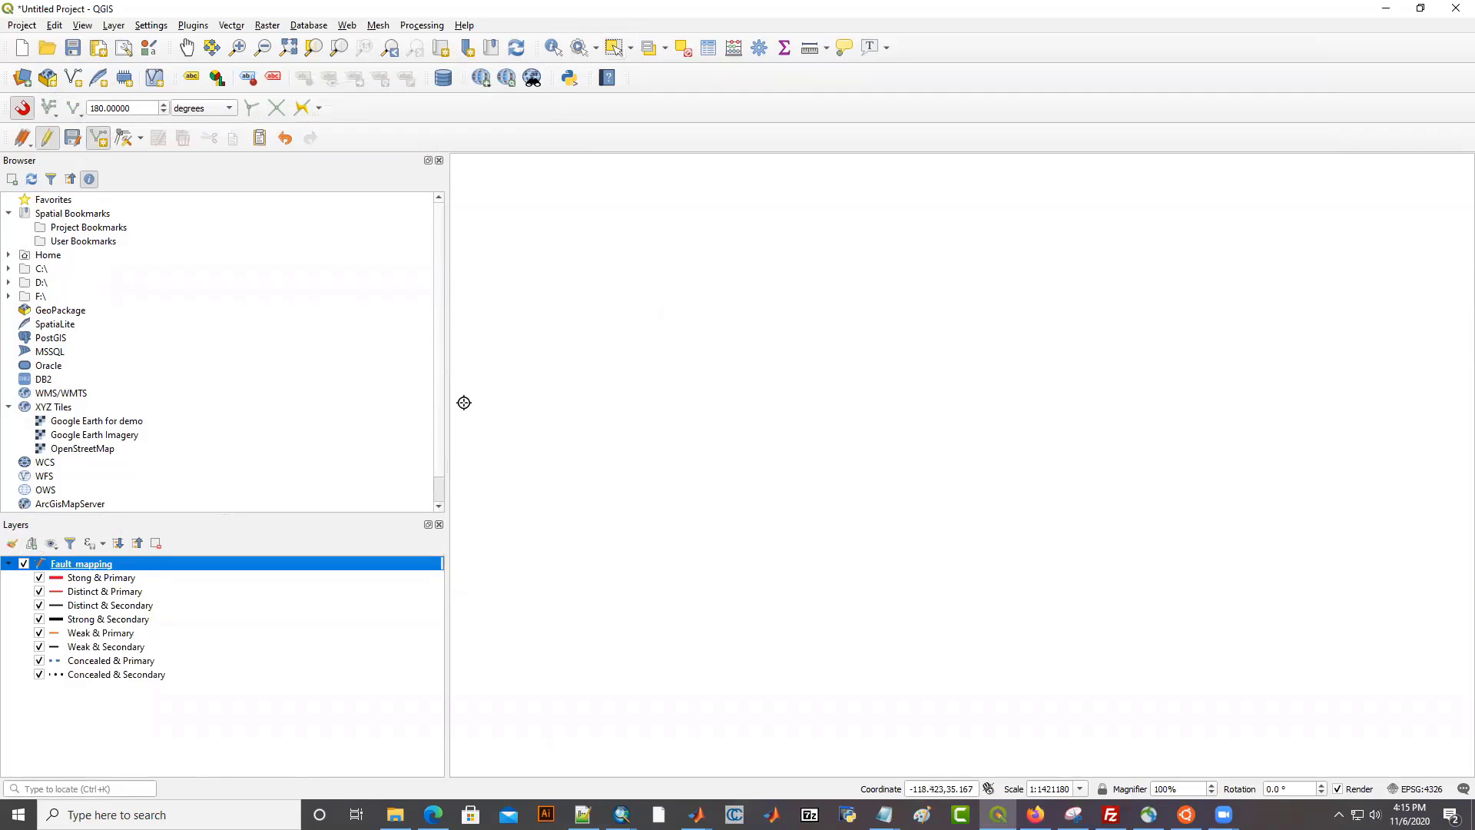
pyautogui.click(508, 372)
pyautogui.click(614, 319)
pyautogui.click(685, 432)
pyautogui.click(865, 359)
pyautogui.click(937, 300)
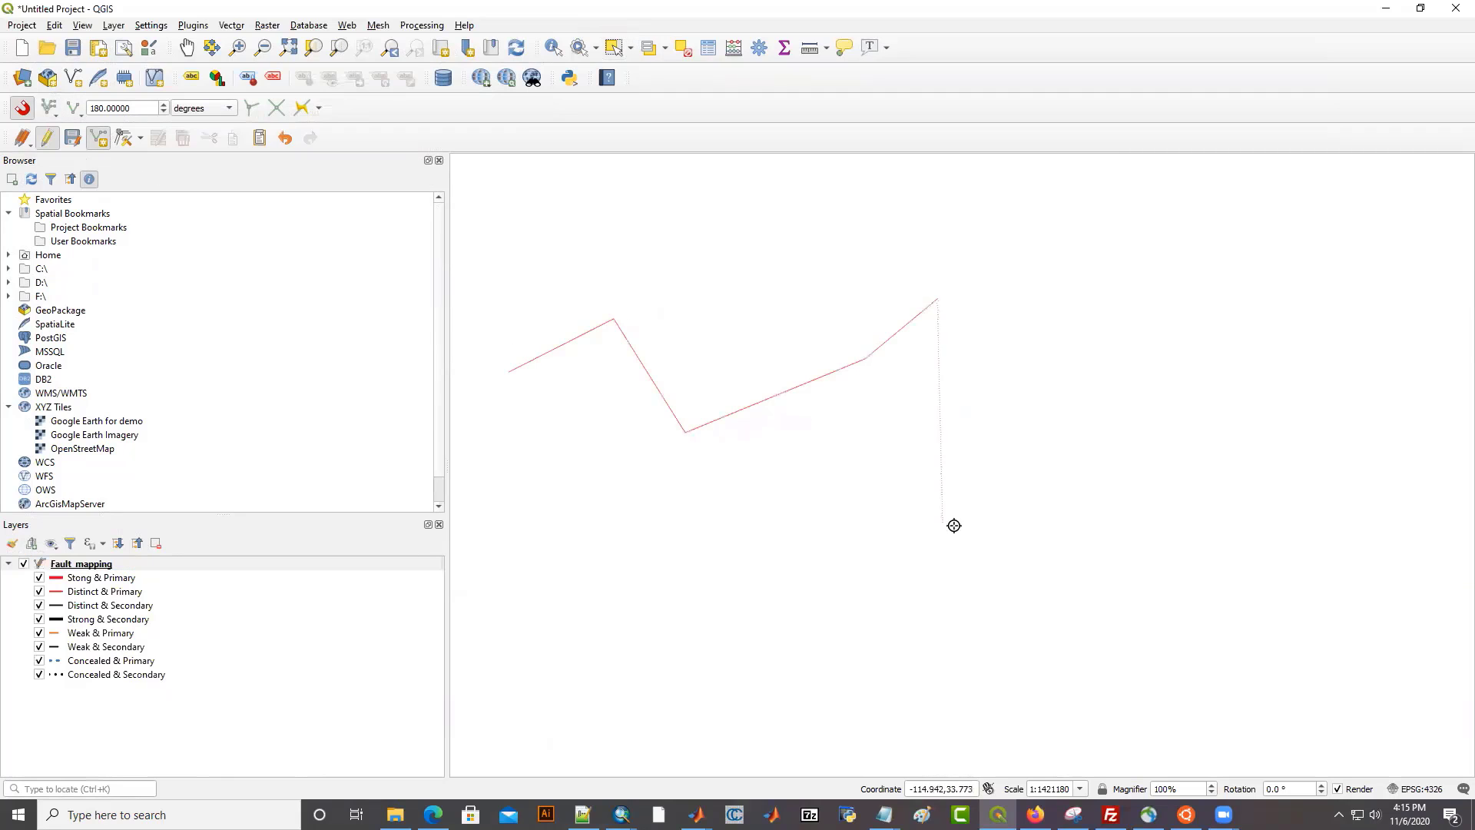
pyautogui.click(943, 522)
pyautogui.click(1095, 528)
pyautogui.click(1145, 398)
pyautogui.rightClick(1145, 398)
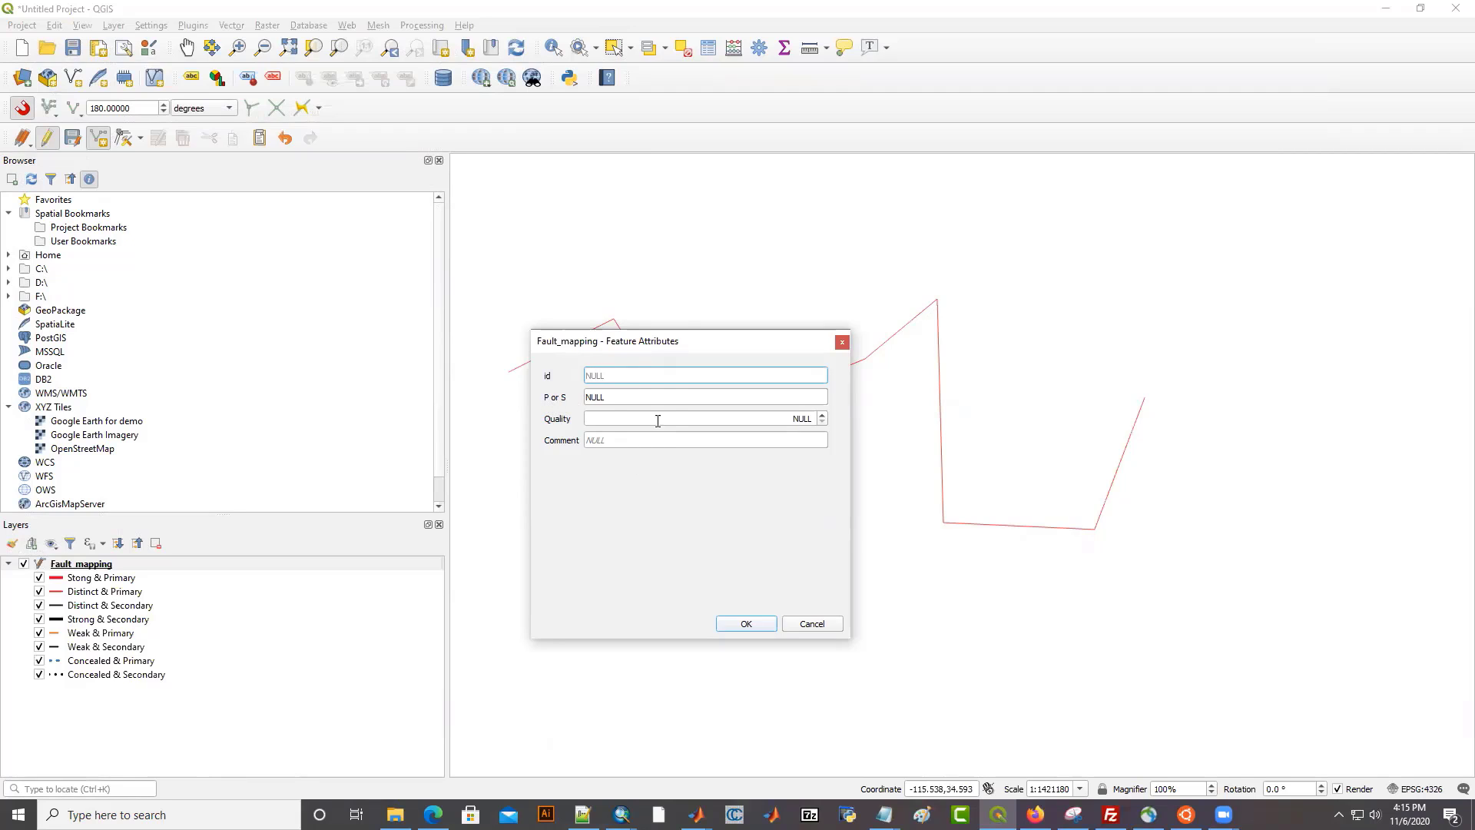
# Set the new line's P or S attribute to P and its Quality to 1
pyautogui.moveTo(699, 346); pyautogui.dragTo(903, 219)
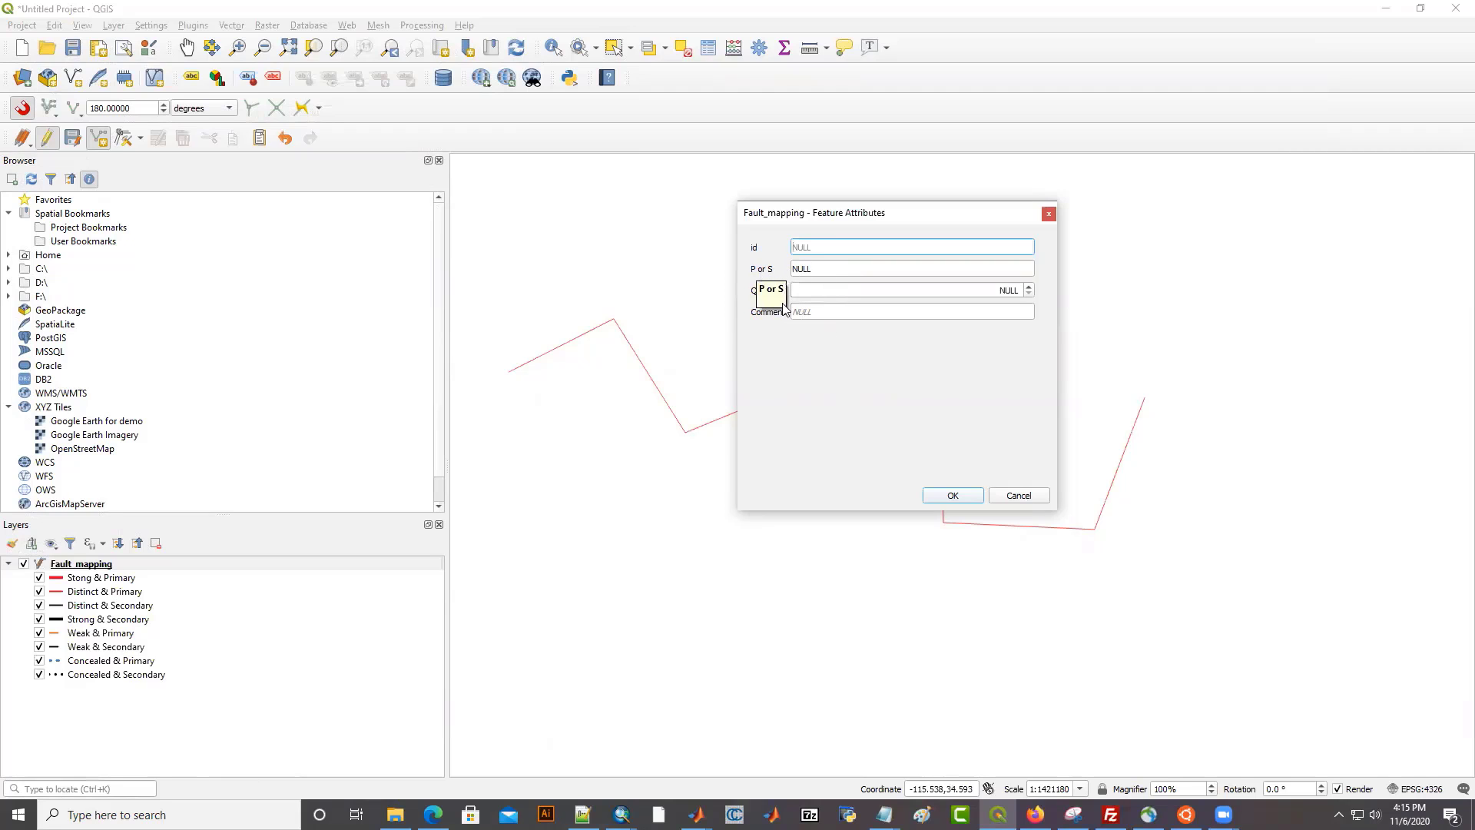
pyautogui.click(830, 265)
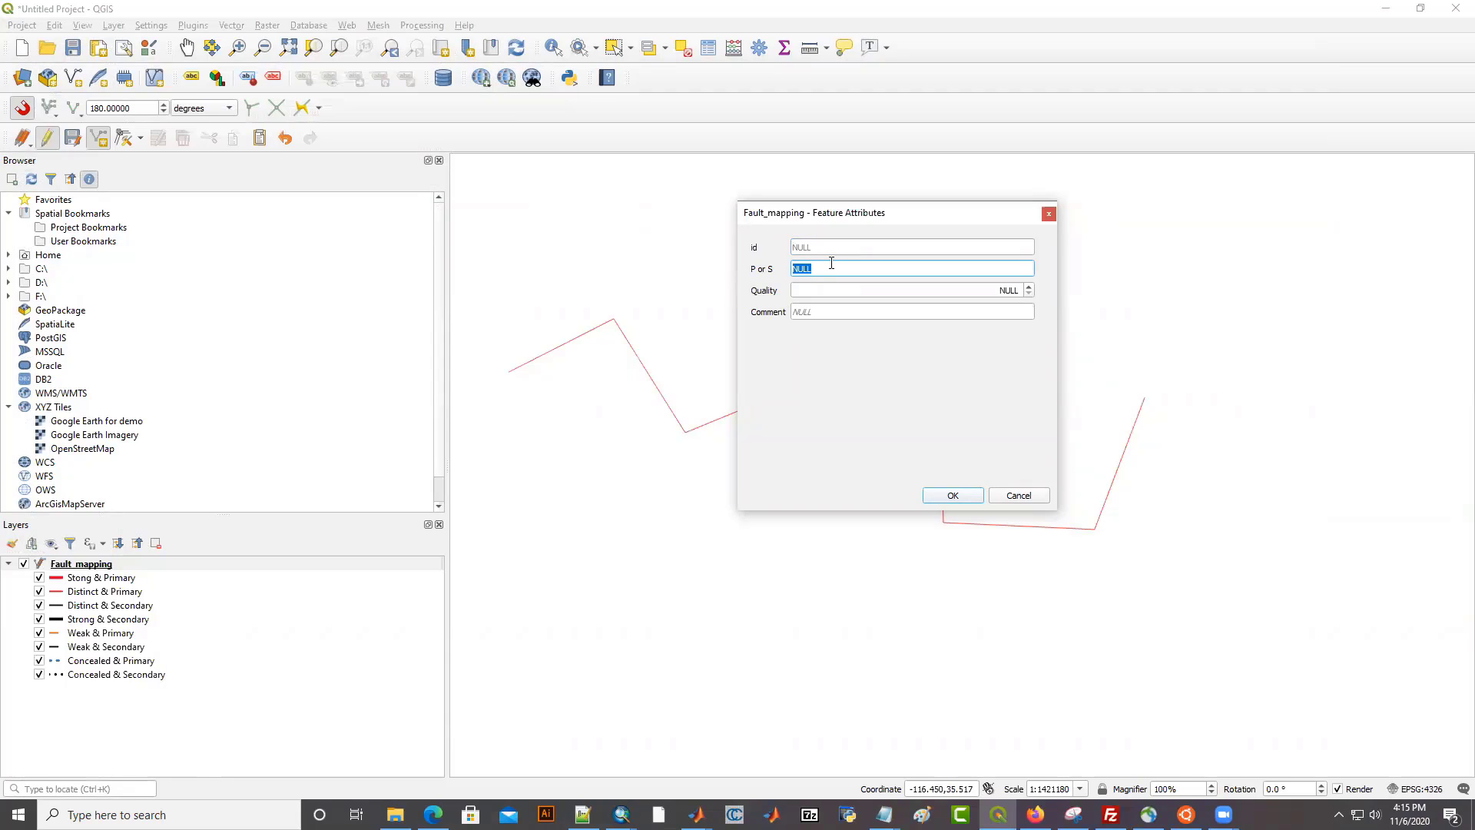
pyautogui.write('P')
pyautogui.click(991, 290)
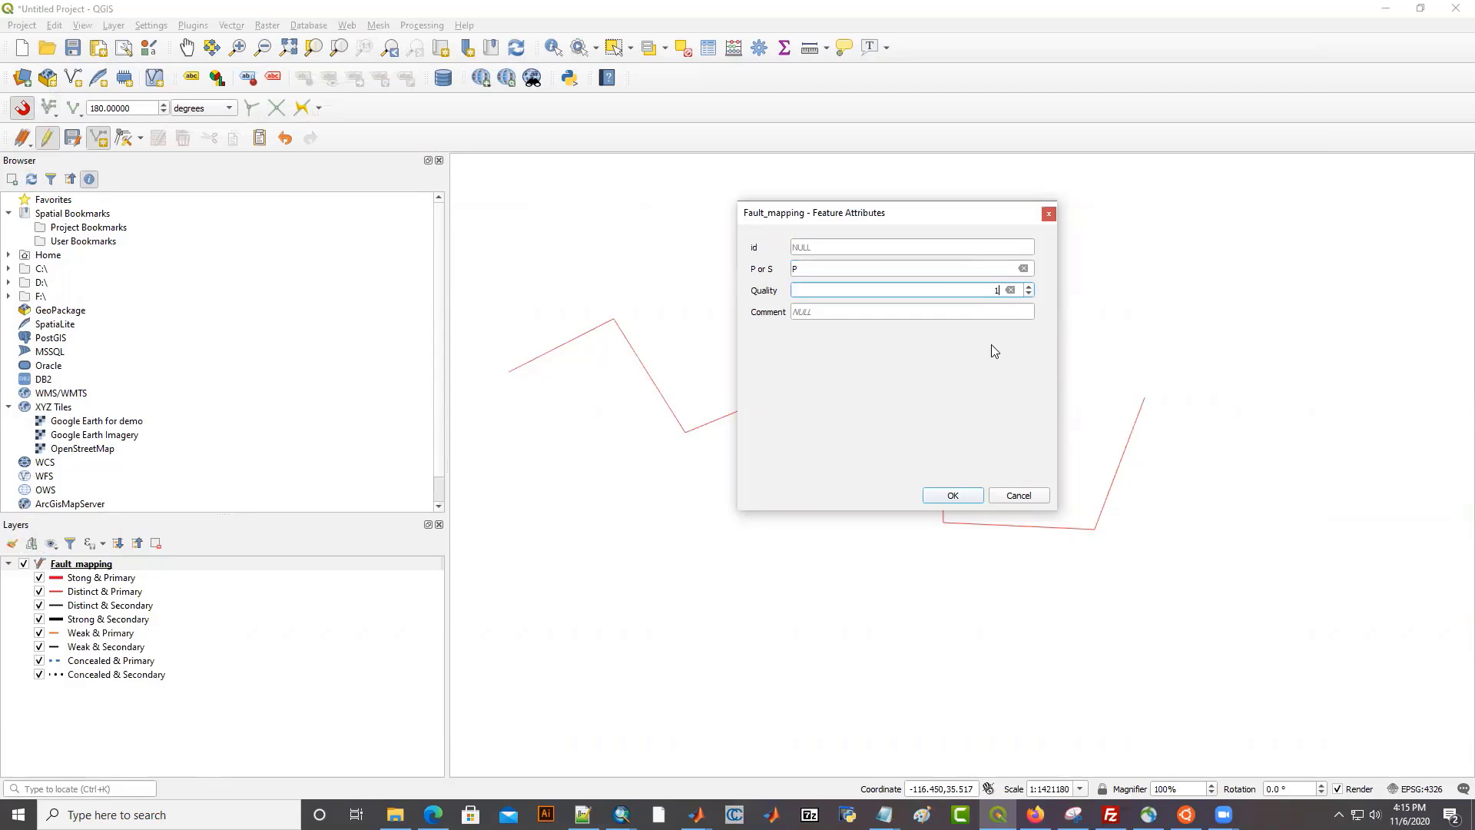
# Switch to Firefox, examine the quality rankings and line symbols in Mapping_symbology.pdf, and return to QGIS
pyautogui.click(1035, 815)
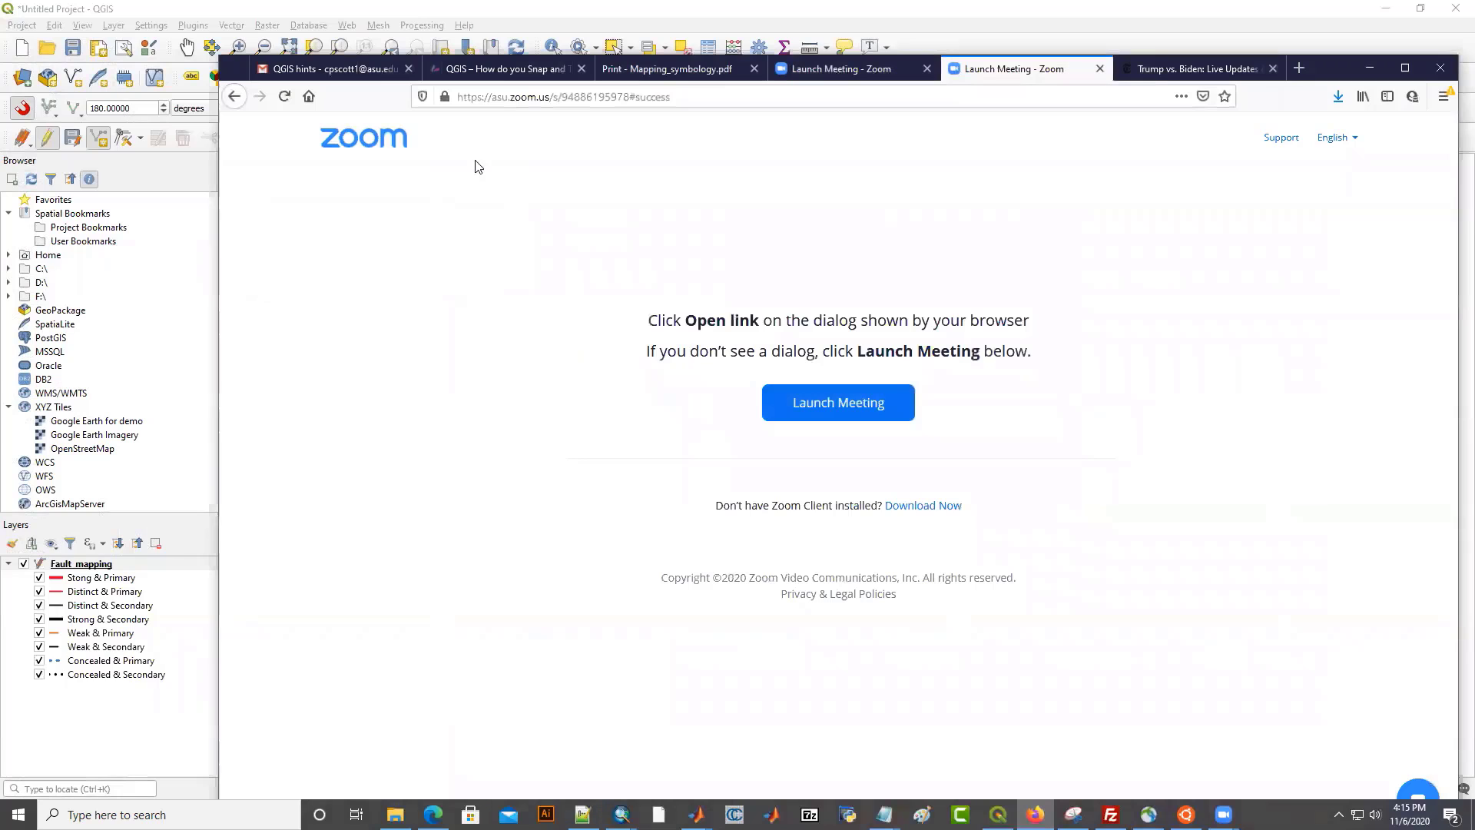
pyautogui.click(645, 69)
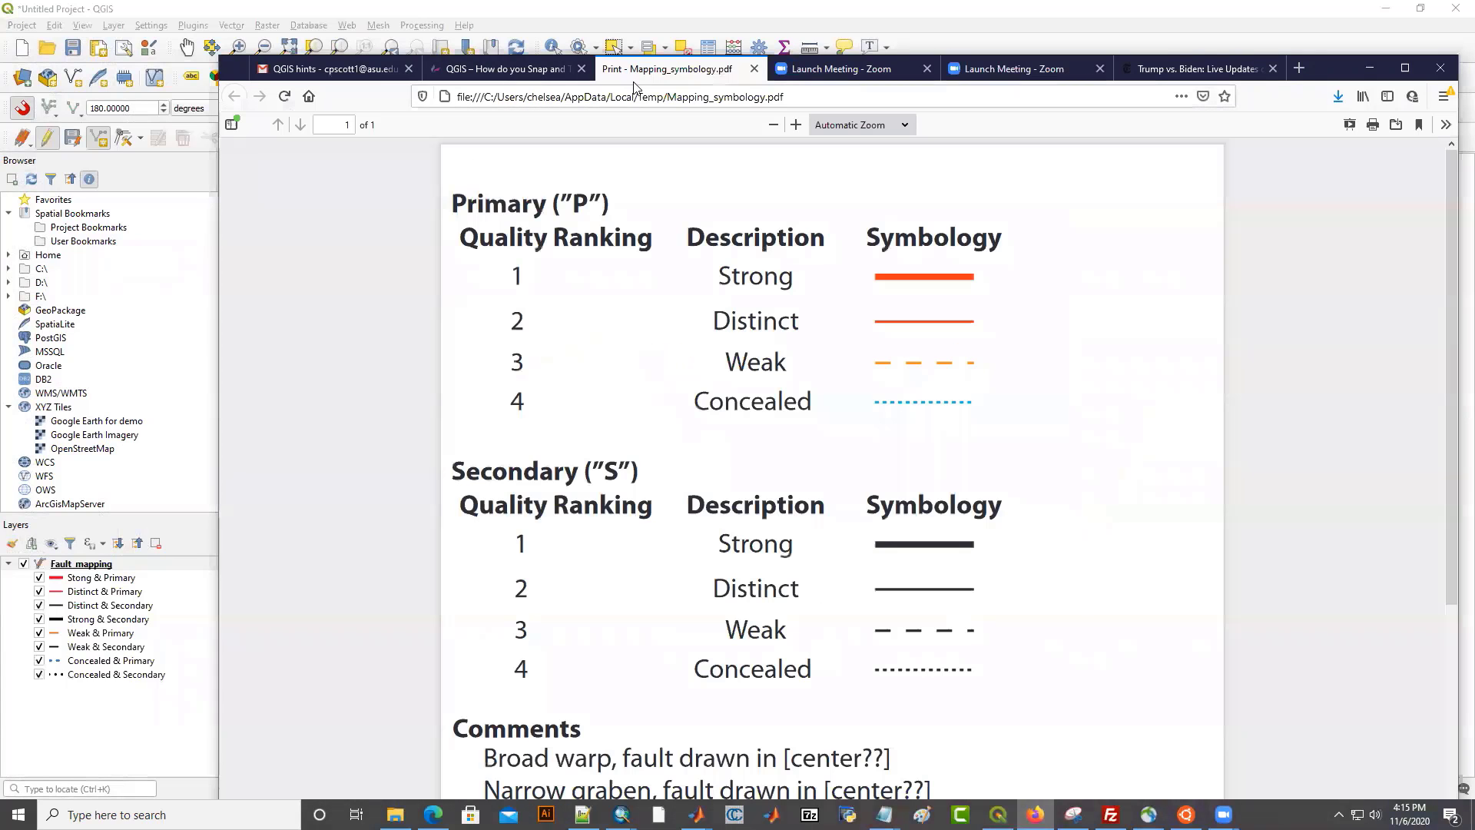
pyautogui.moveTo(1335, 76); pyautogui.dragTo(1237, 42)
pyautogui.click(1260, 65)
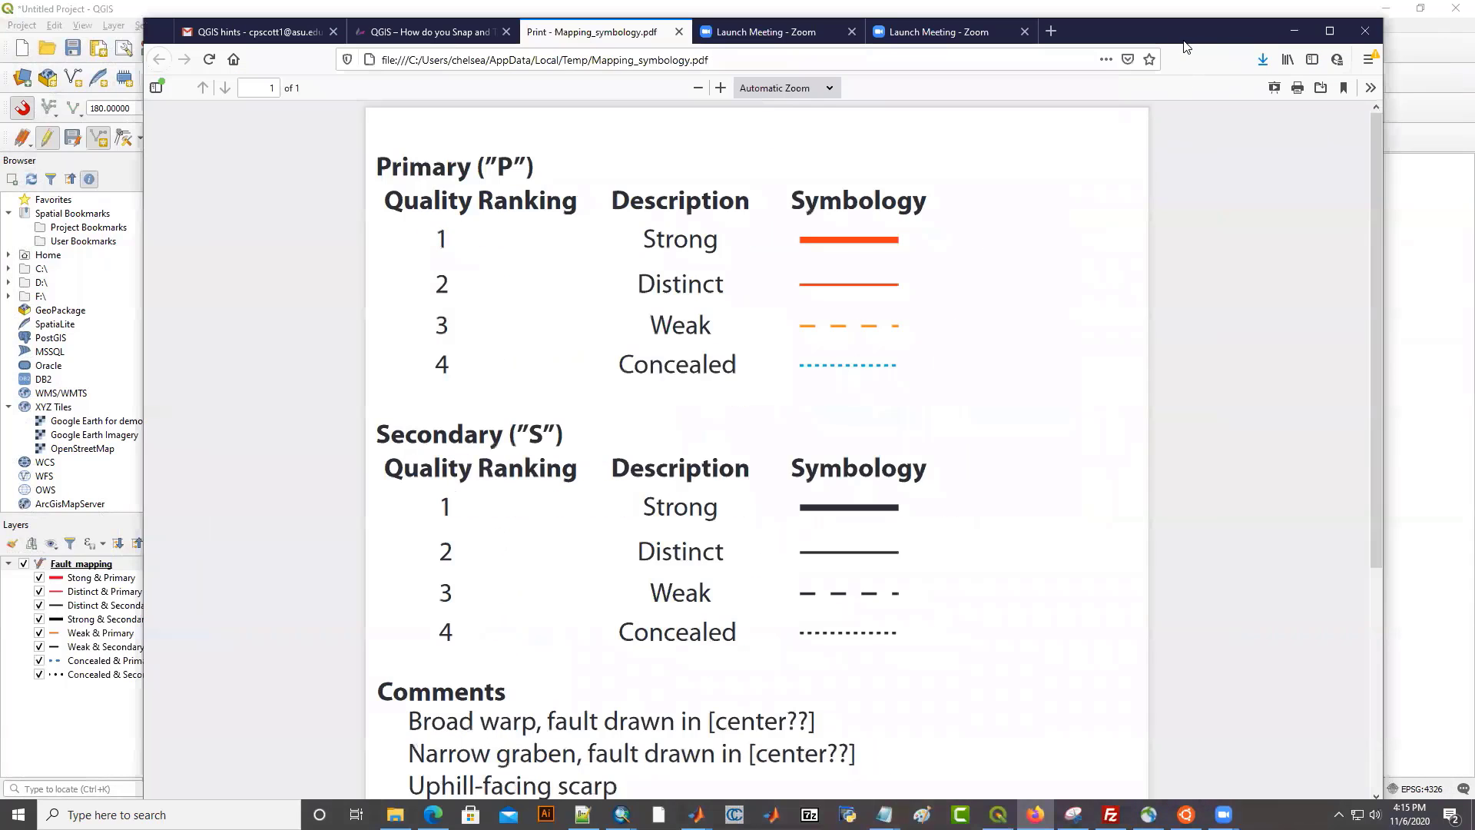
pyautogui.moveTo(1184, 43); pyautogui.dragTo(1173, 44)
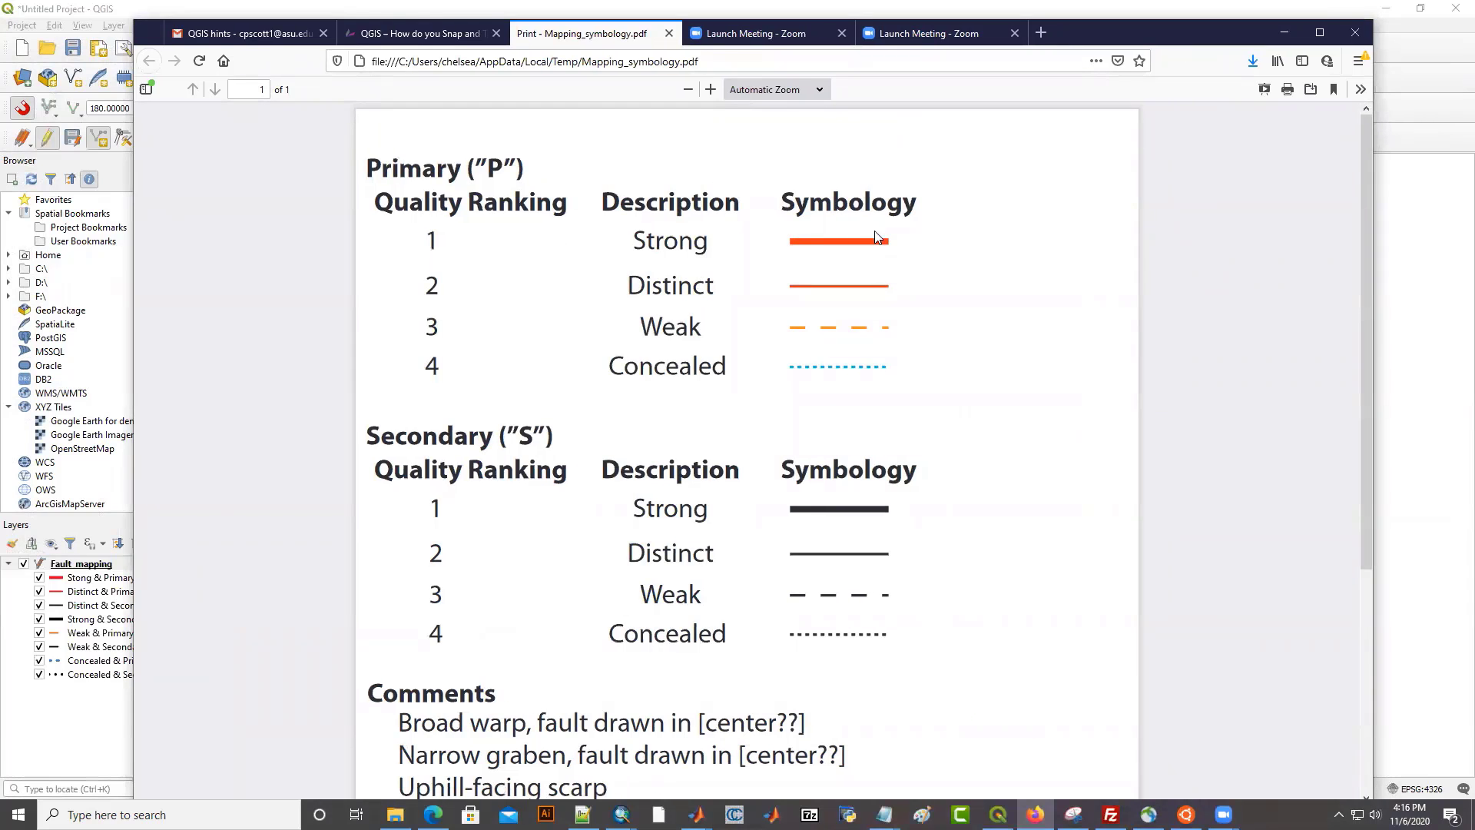
pyautogui.click(1284, 33)
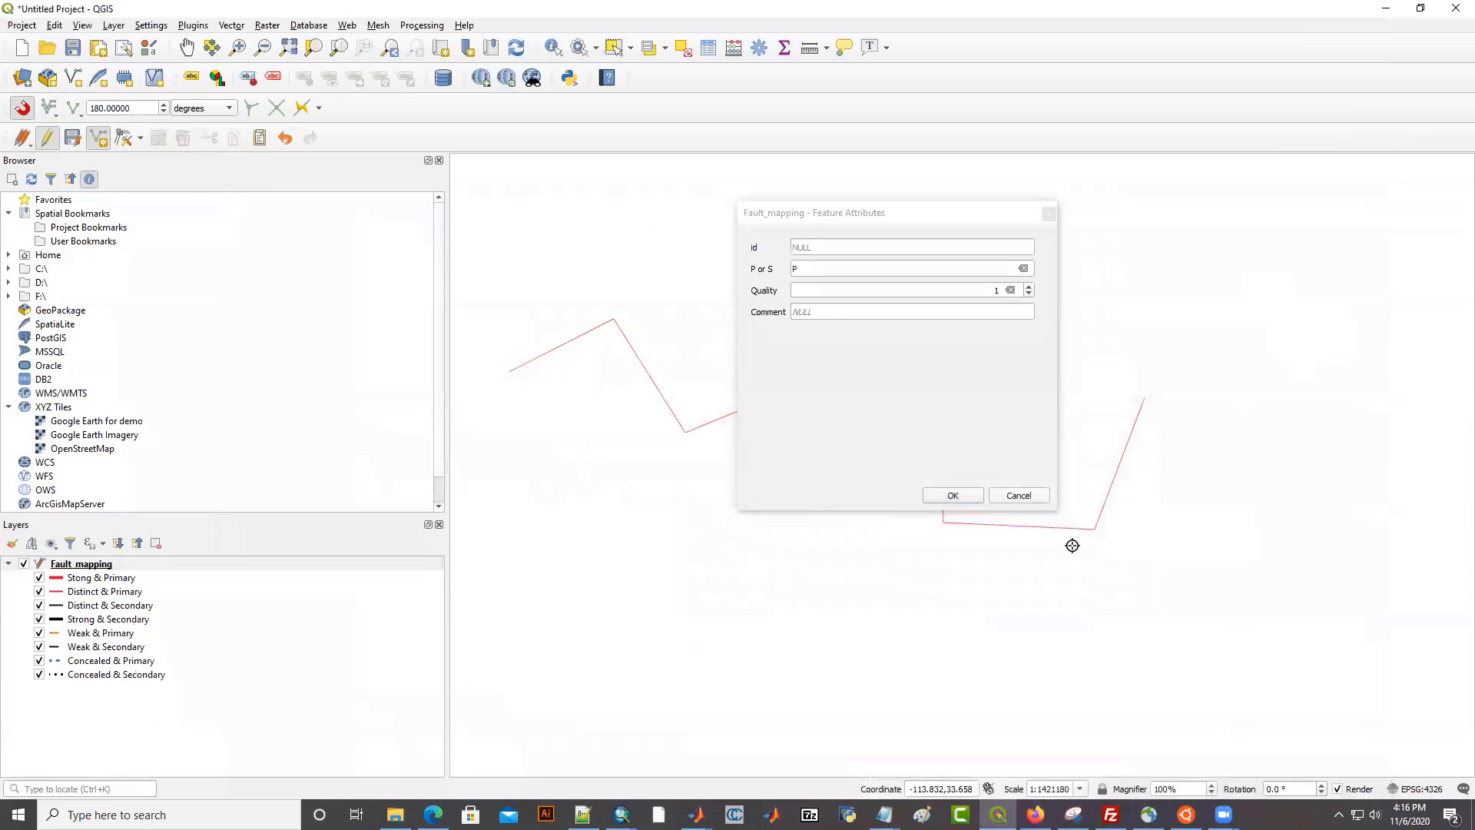
# Accept the entered attributes for the new fault line and view the whole line on the map
pyautogui.click(952, 497)
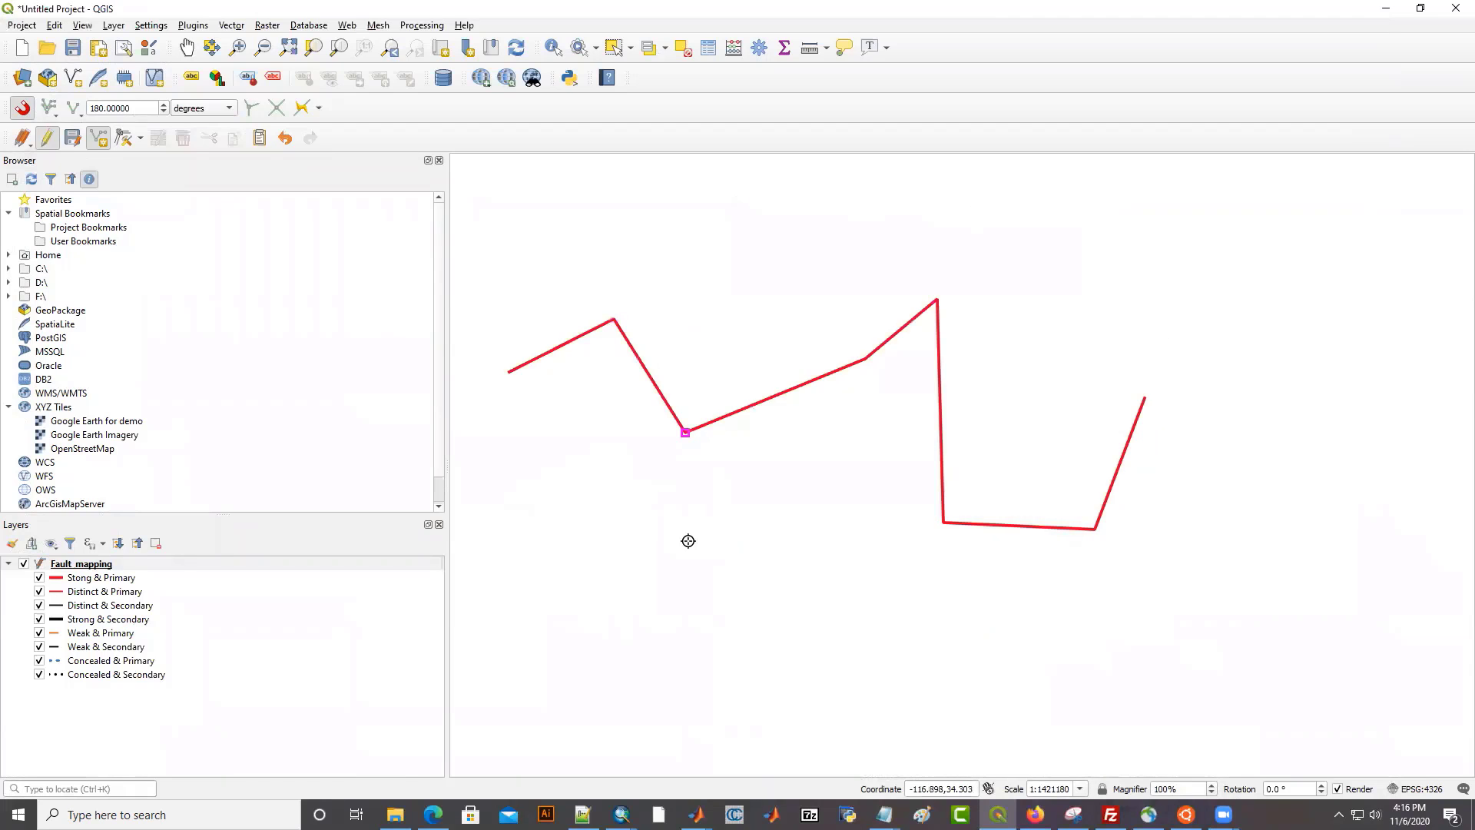
pyautogui.moveTo(790, 579); pyautogui.dragTo(859, 445)
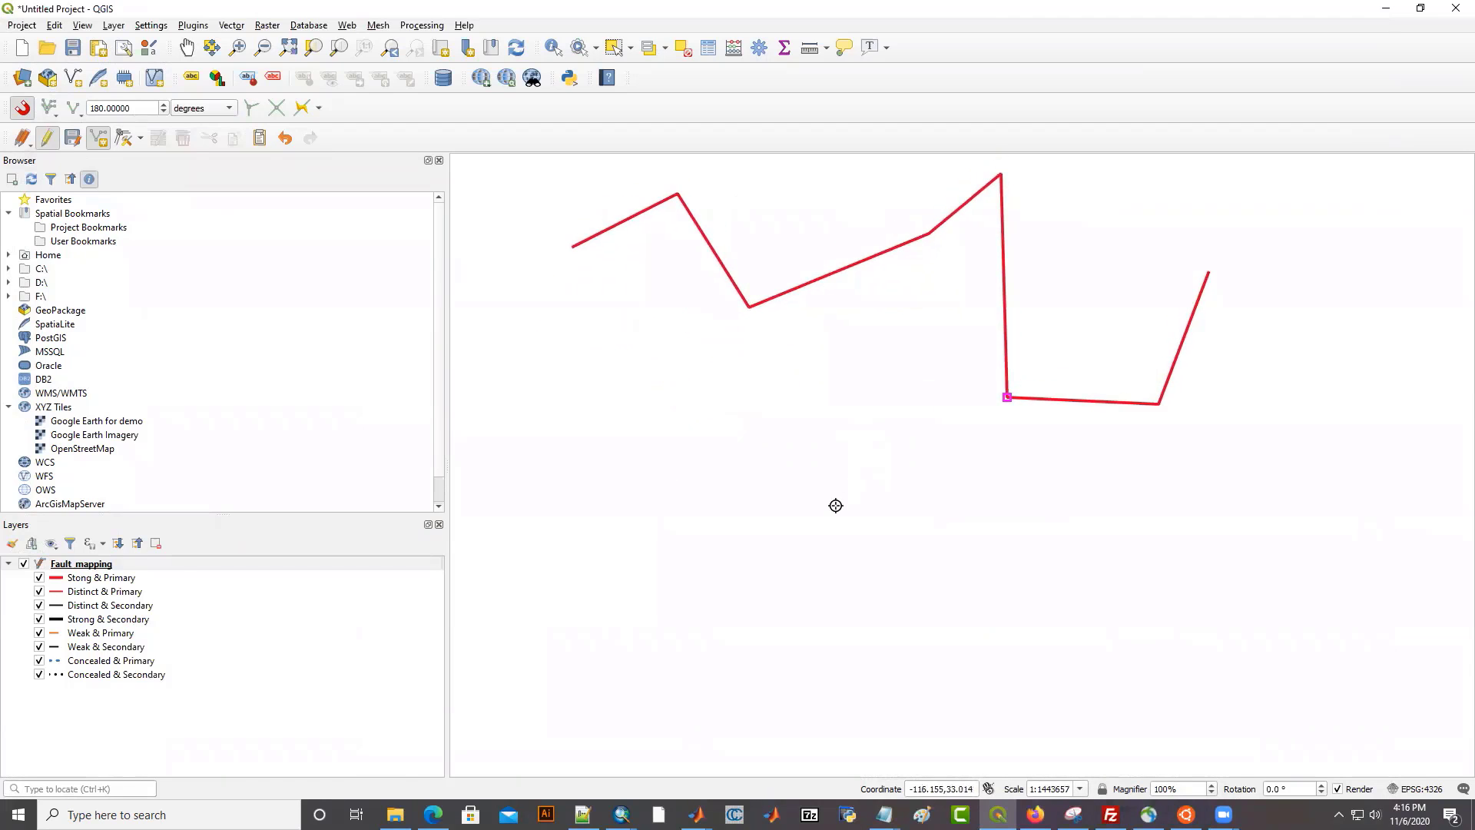
pyautogui.moveTo(840, 365); pyautogui.dragTo(818, 418)
pyautogui.scroll(-1, 819, 417)
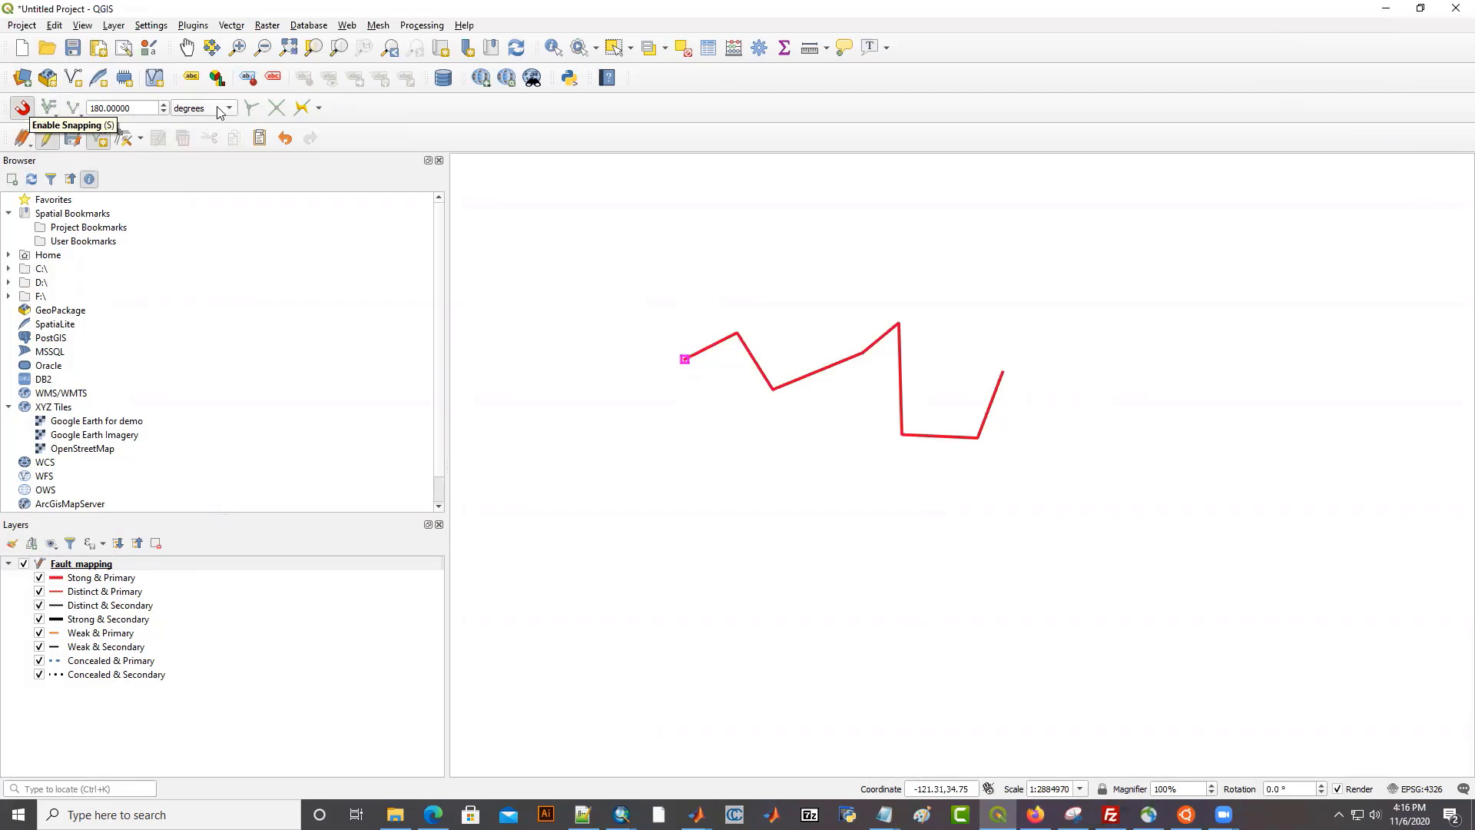
# Check the Snapping Toolbar entry in the list of available toolbars and turn snapping off
pyautogui.click(112, 26)
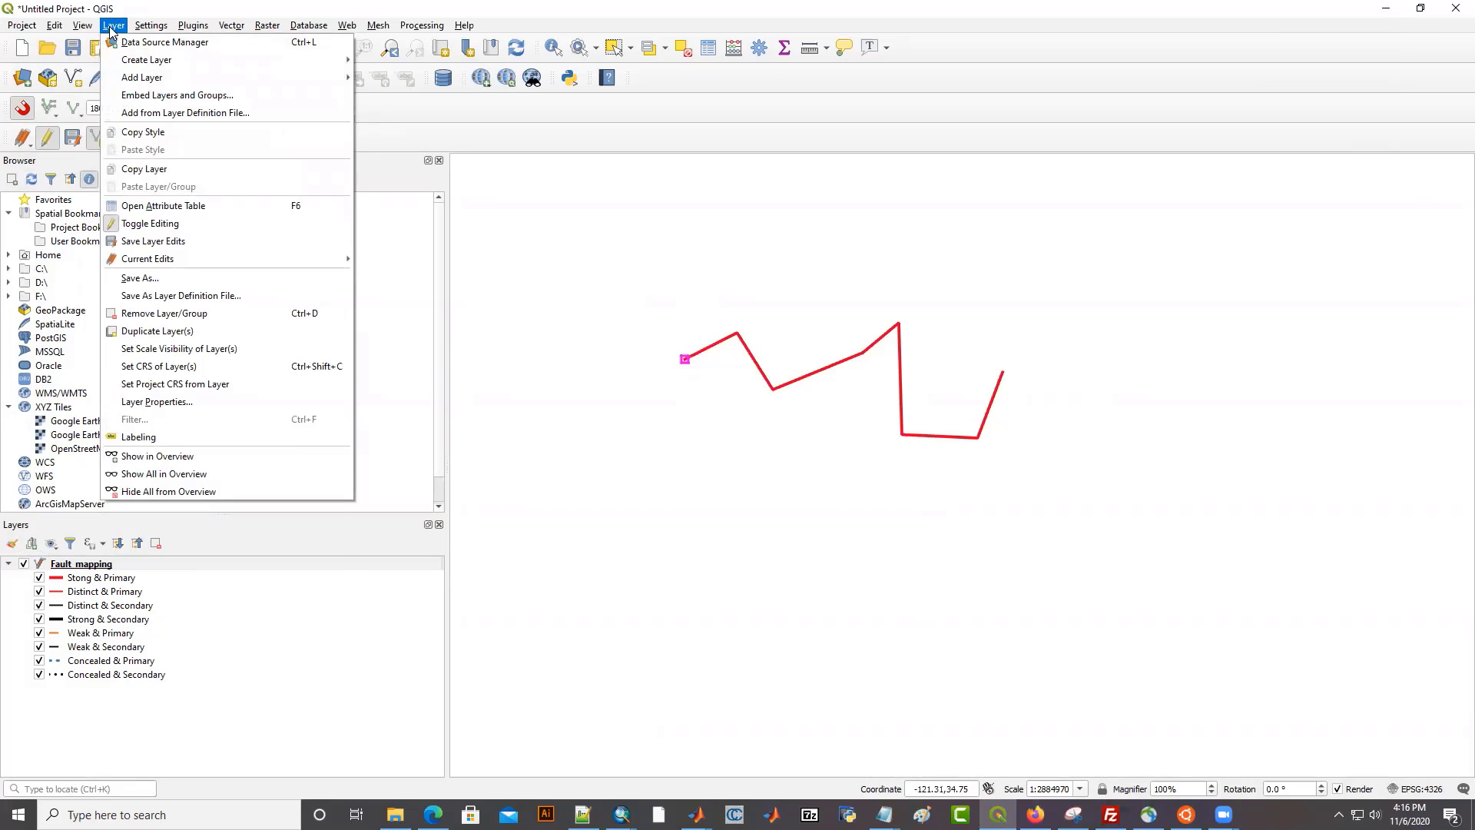
pyautogui.moveTo(73, 30)
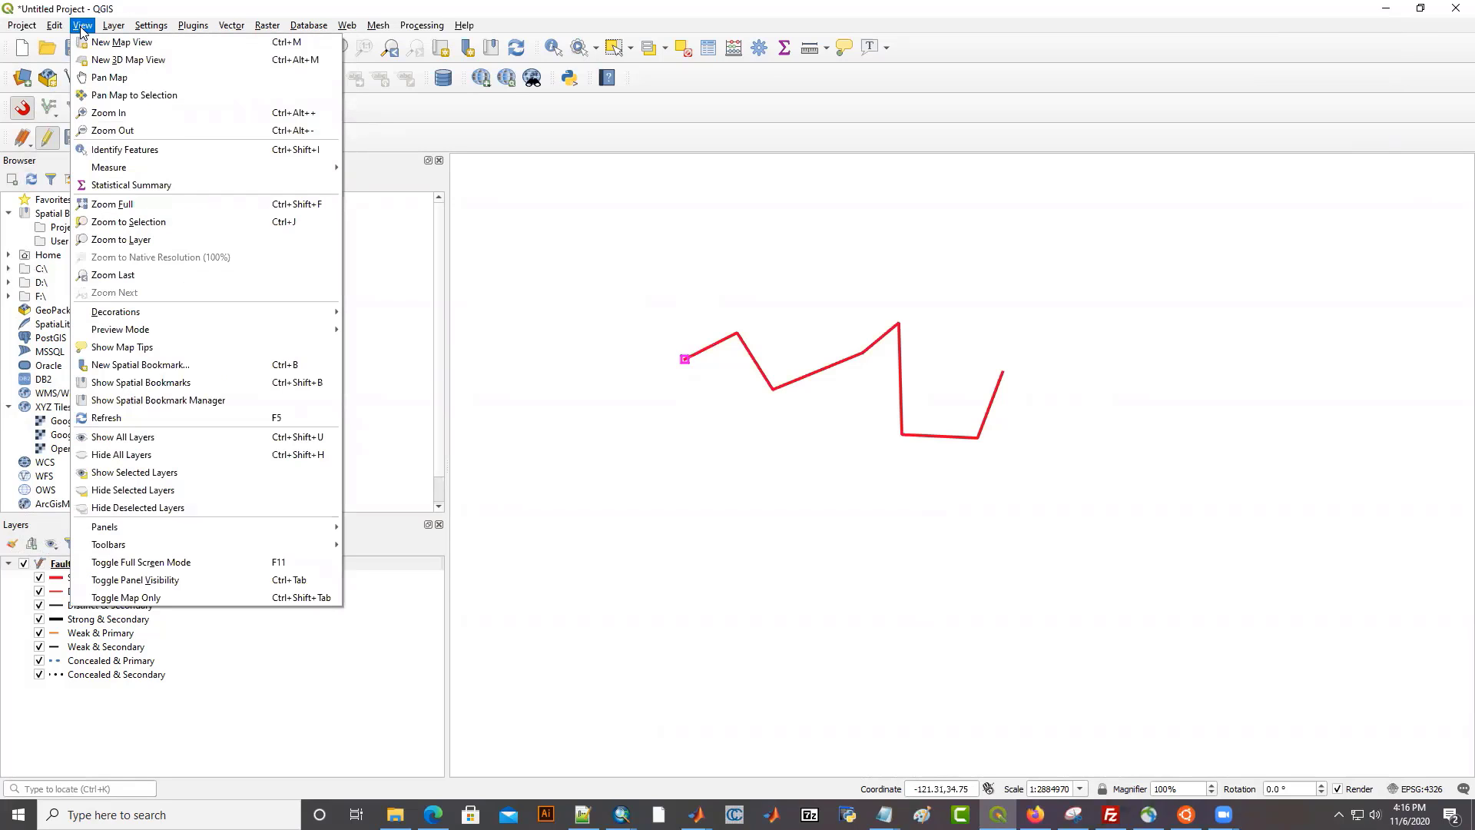
pyautogui.moveTo(144, 545)
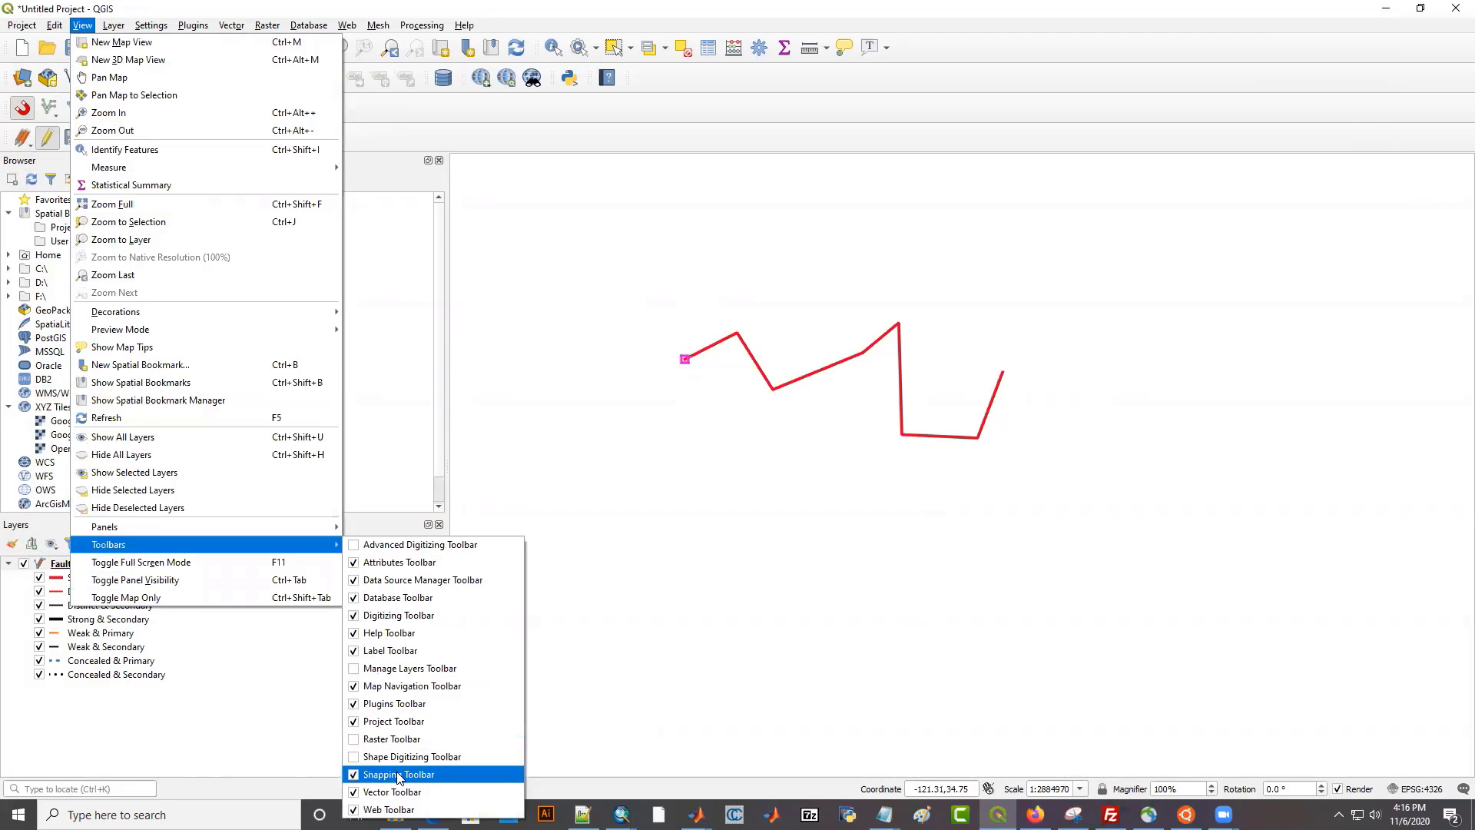
pyautogui.click(616, 359)
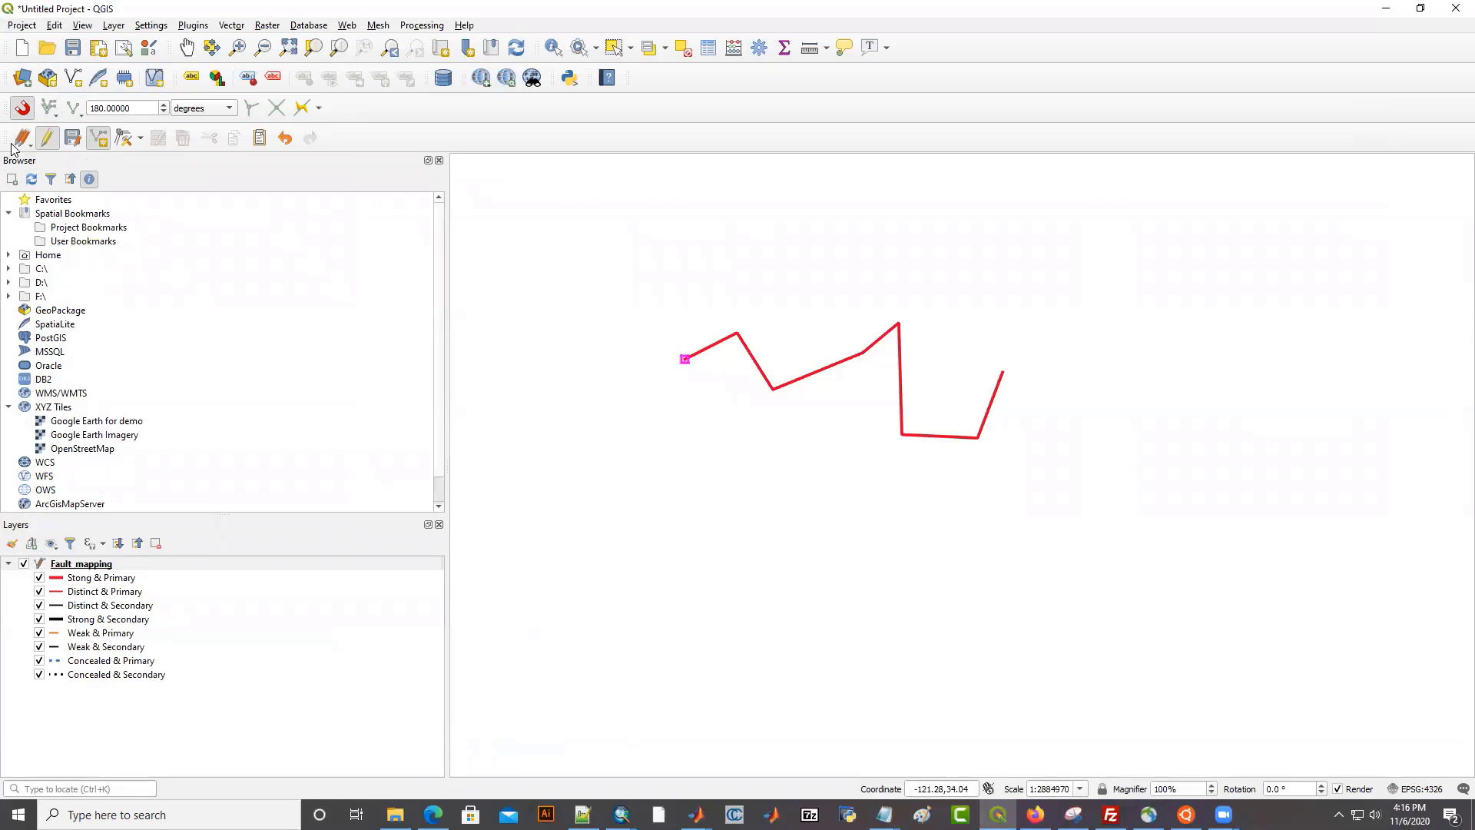
pyautogui.click(22, 108)
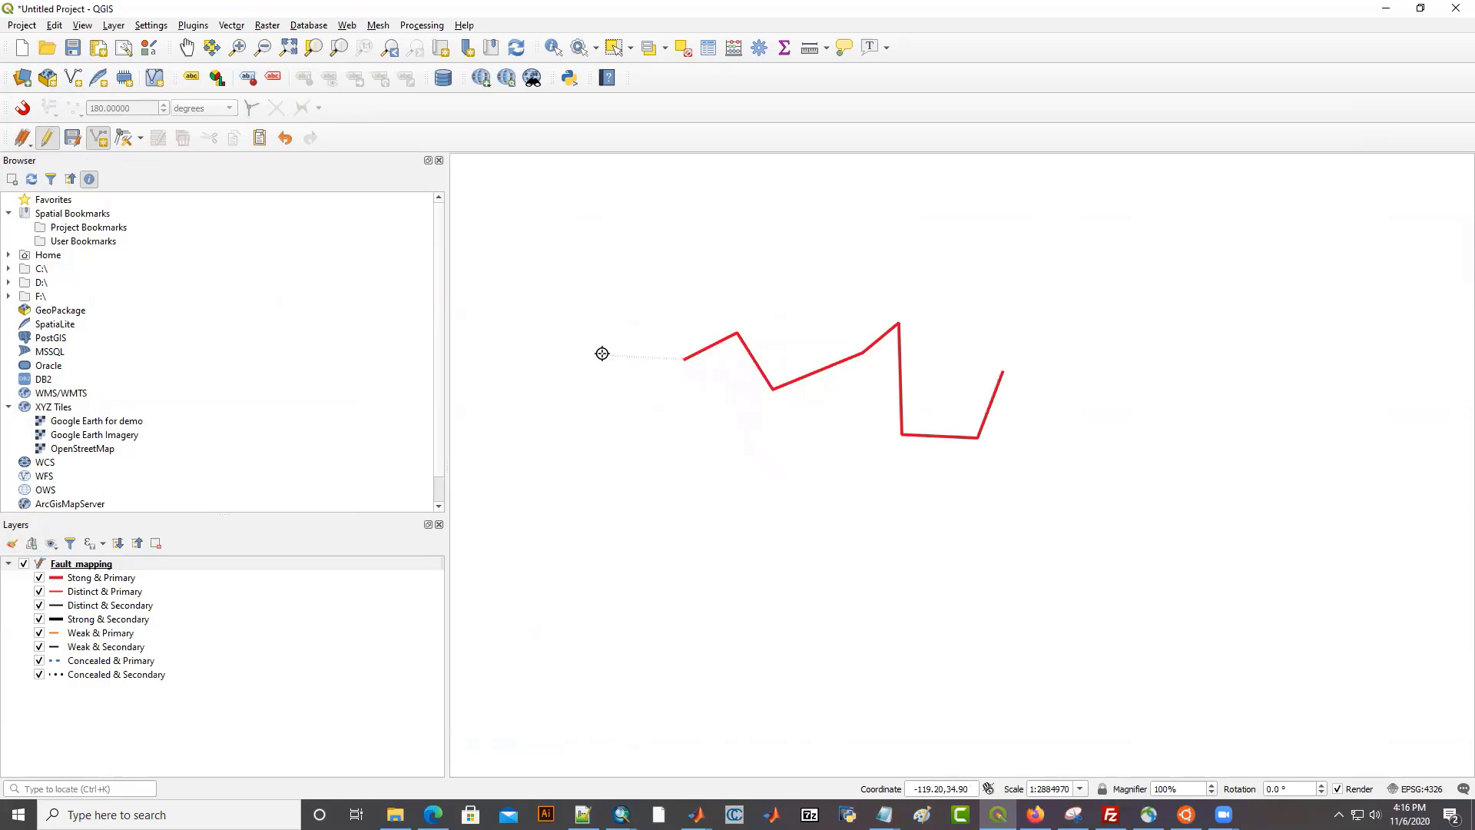
# Digitize a second, wider zigzag fault line below the existing red line in the Fault_mapping layer
pyautogui.scroll(-1, 776, 464)
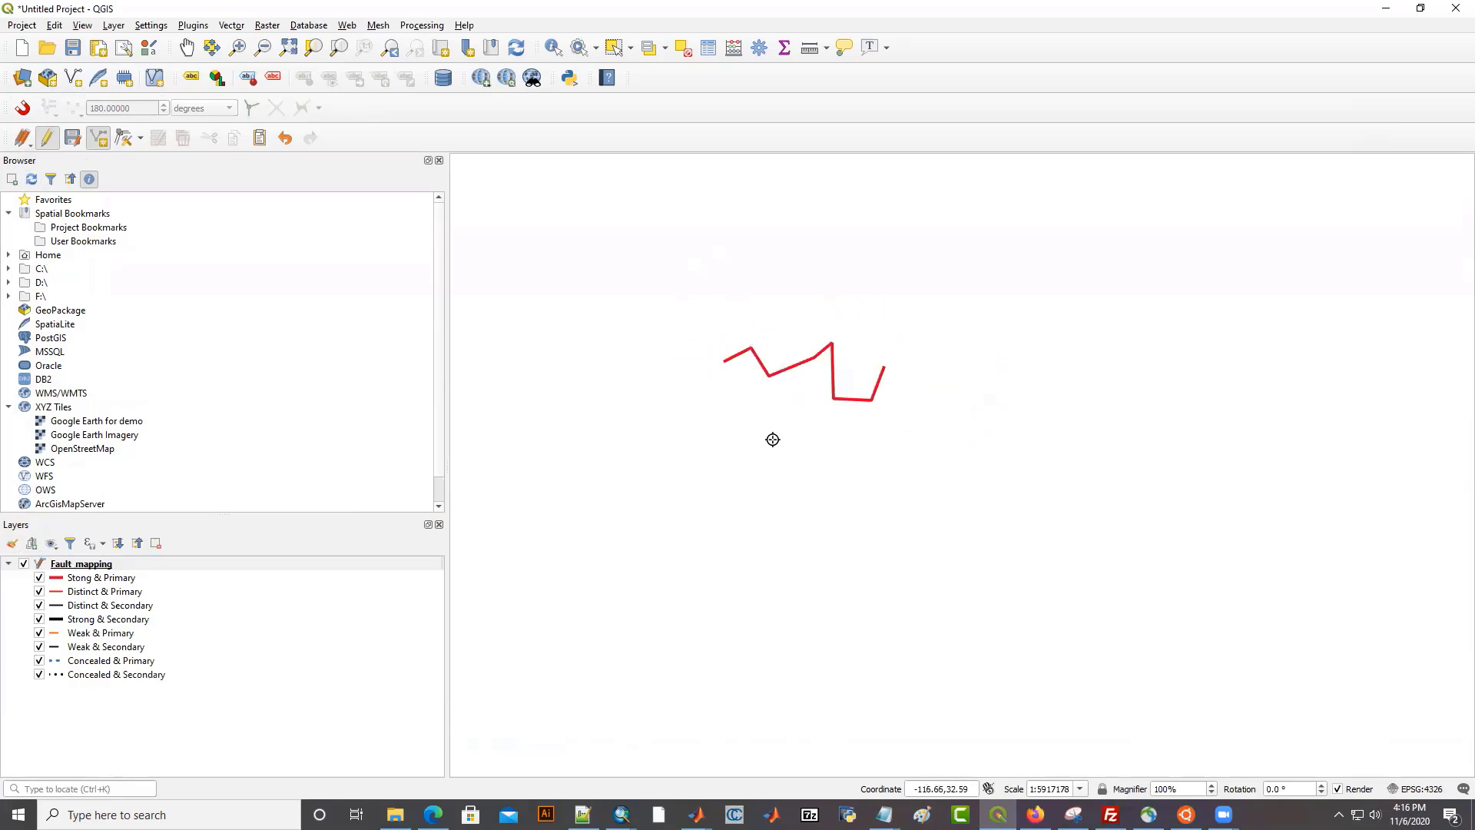
pyautogui.click(600, 505)
pyautogui.click(716, 580)
pyautogui.click(860, 499)
pyautogui.click(962, 585)
pyautogui.click(1059, 521)
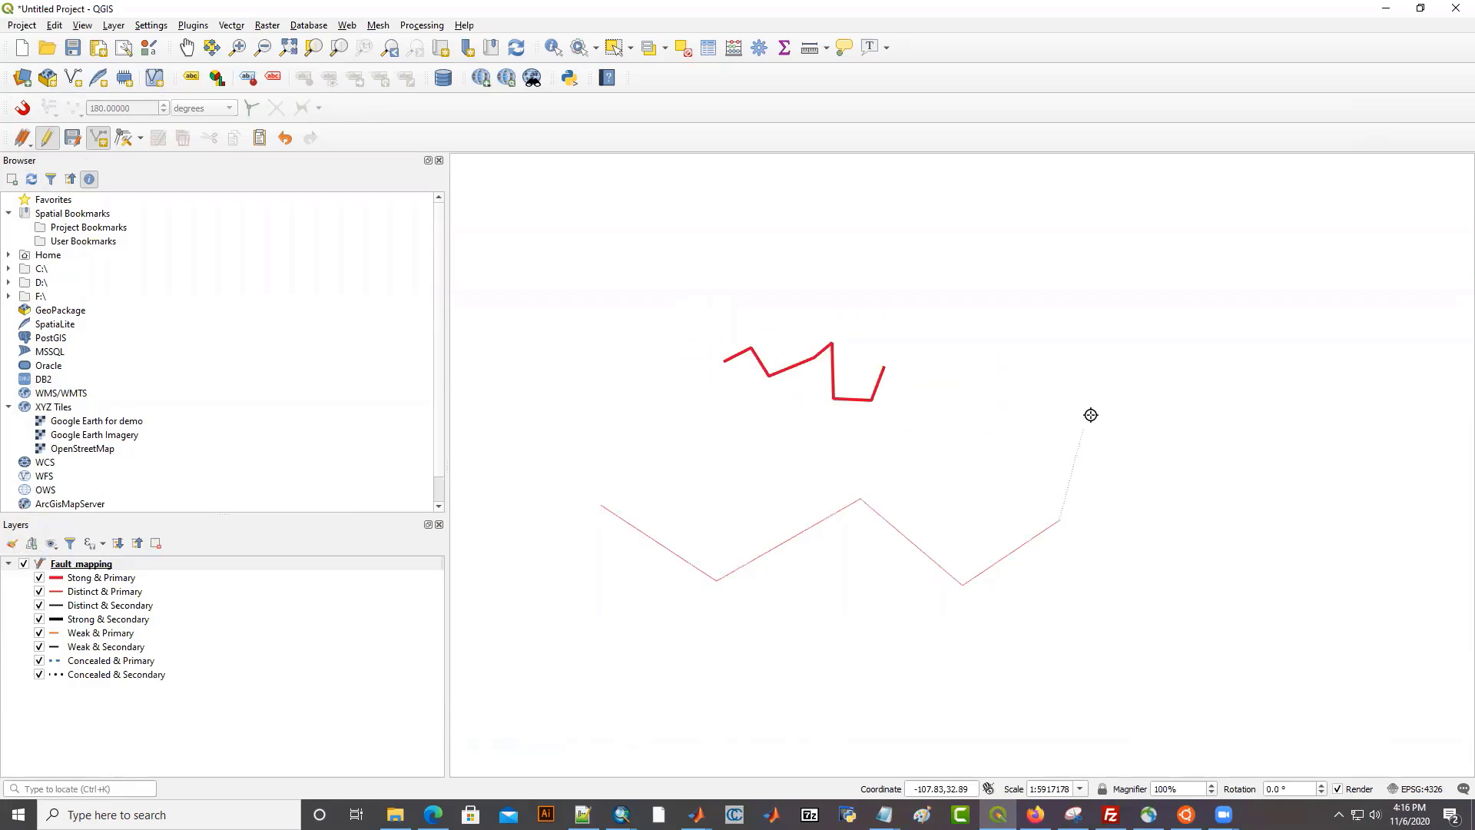
pyautogui.click(1091, 415)
pyautogui.click(1150, 548)
pyautogui.click(1208, 440)
pyautogui.rightClick(1212, 513)
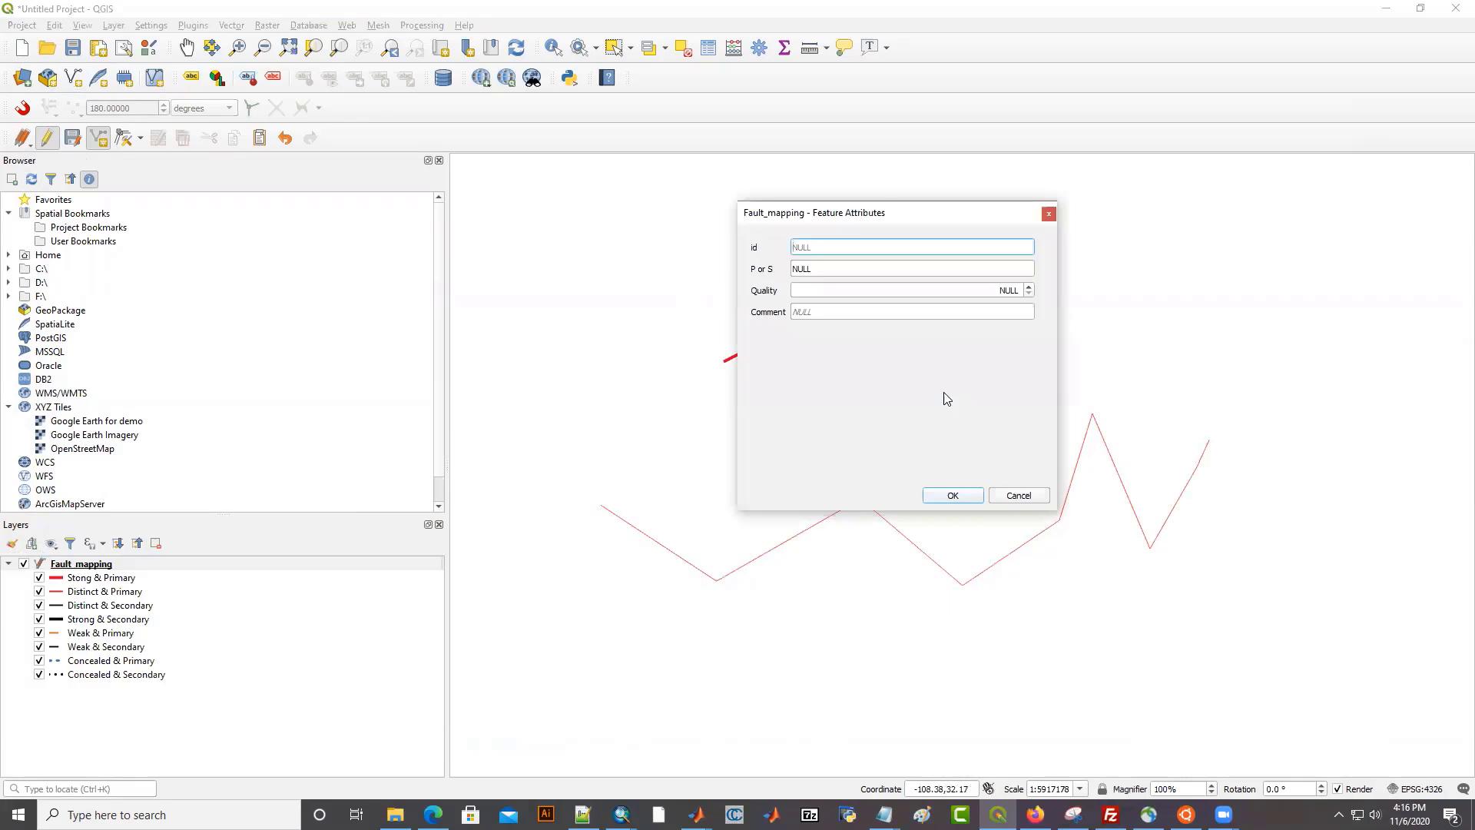
# Set the second fault line's P or S attribute to S and its Quality to 3, and accept the attributes
pyautogui.click(823, 269)
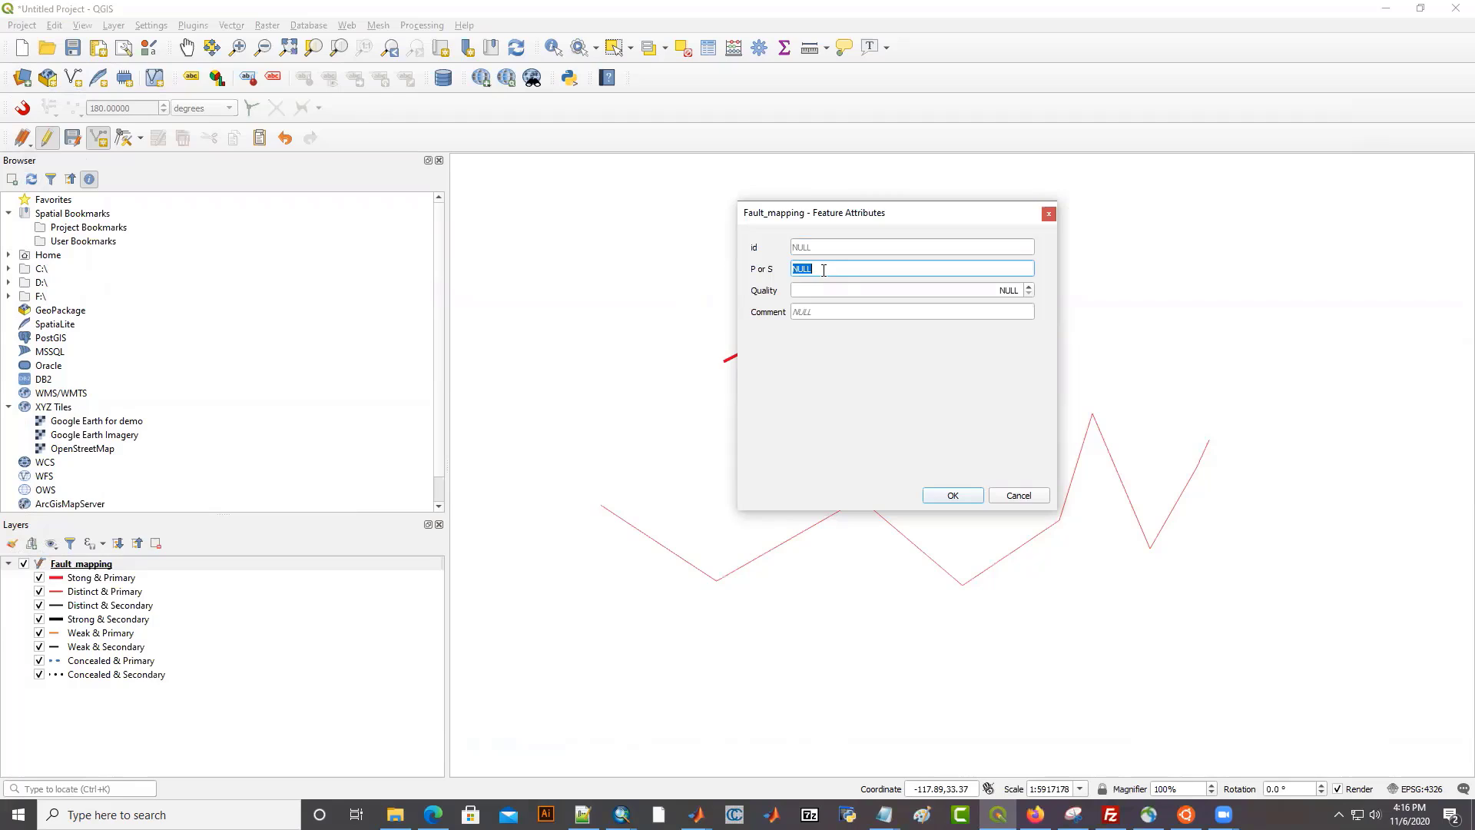
pyautogui.write('S')
pyautogui.click(954, 288)
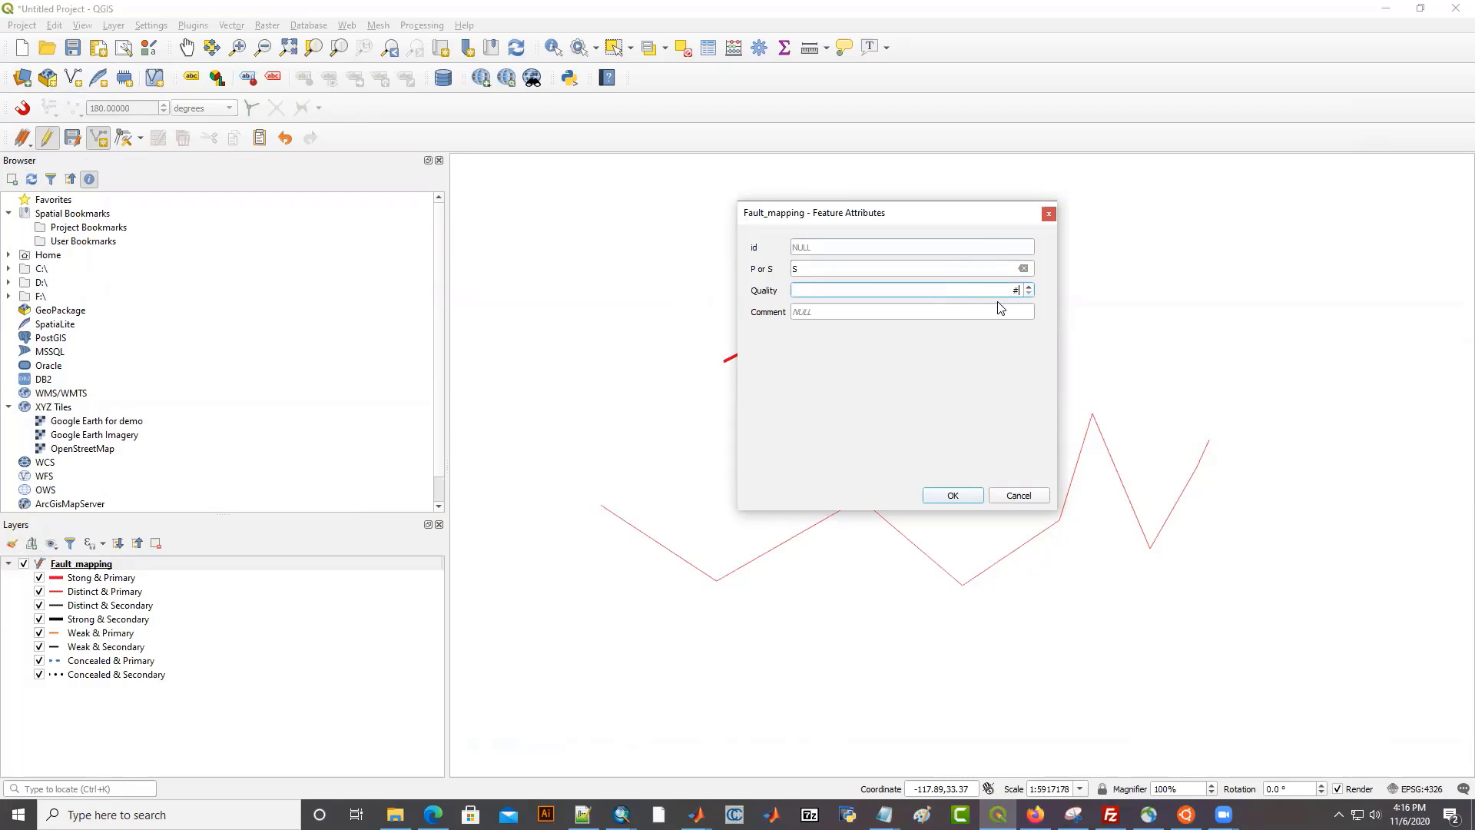
pyautogui.write('3')
pyautogui.click(953, 497)
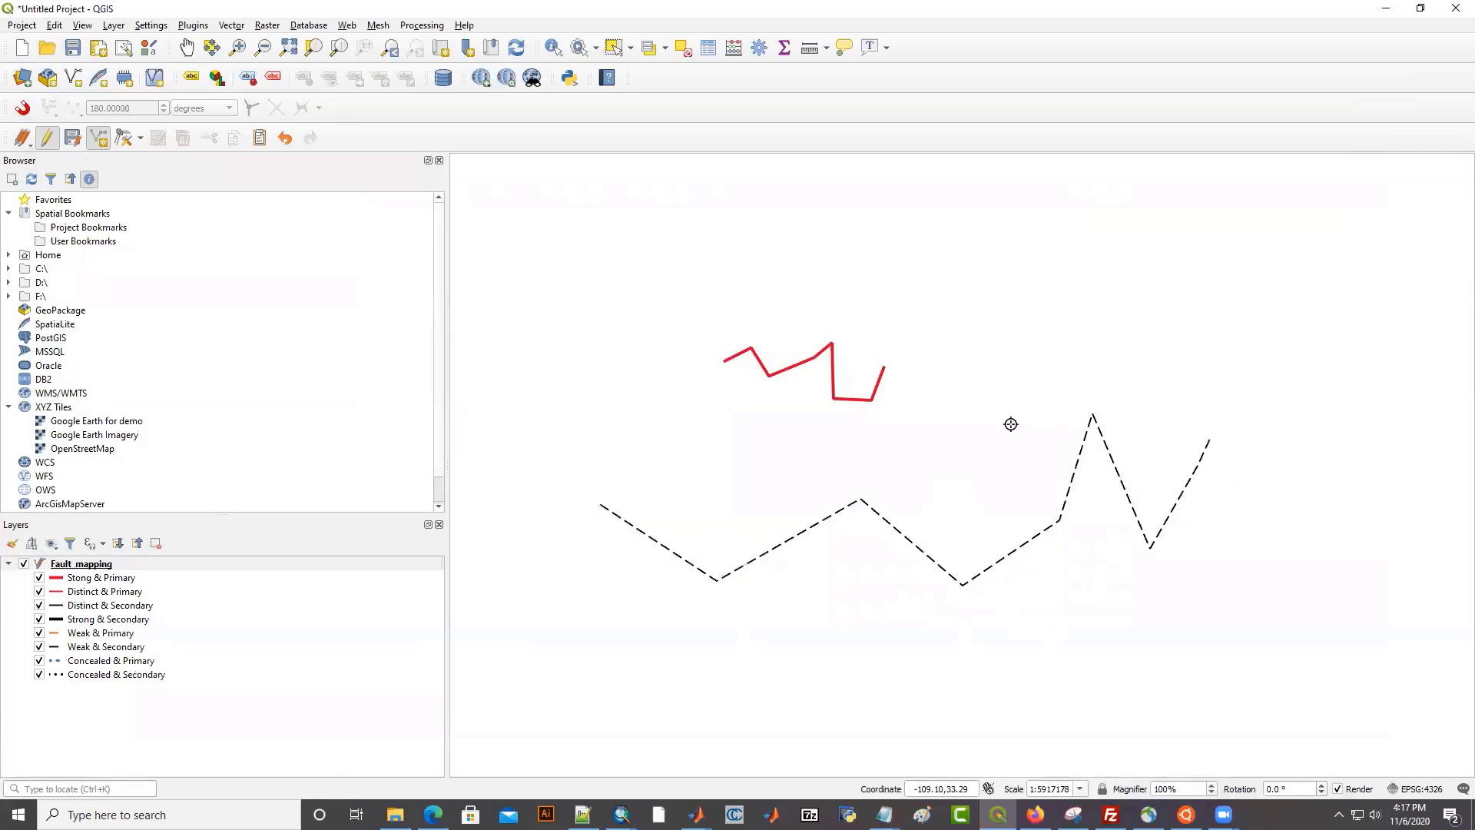